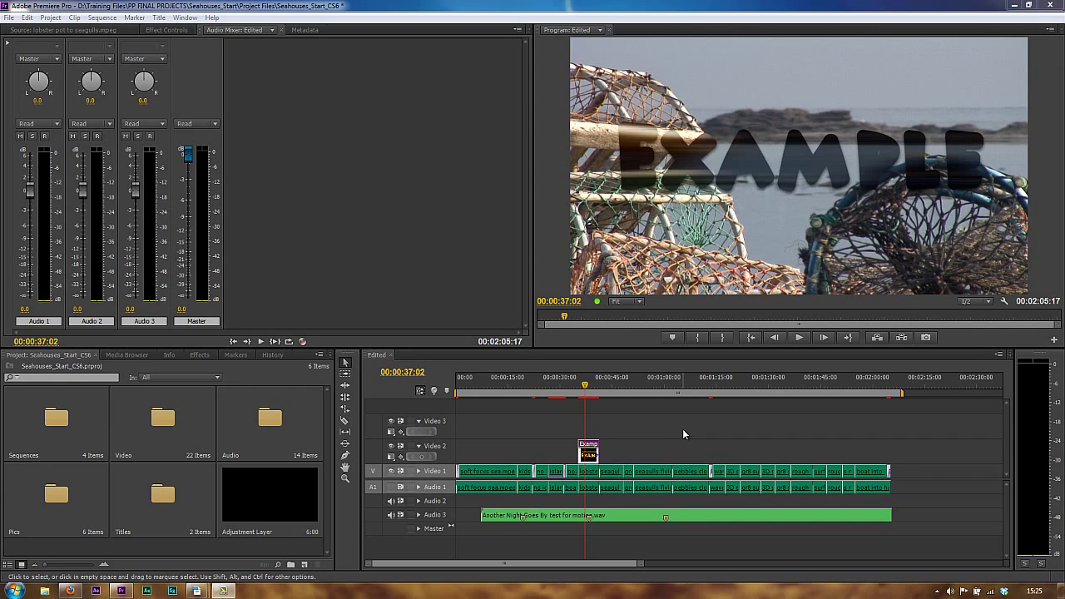
- Start a new sequence and check its Tracks settings: three standard audio tracks under a Stereo master
{"action": "left_click", "coordinate": [304, 564]}
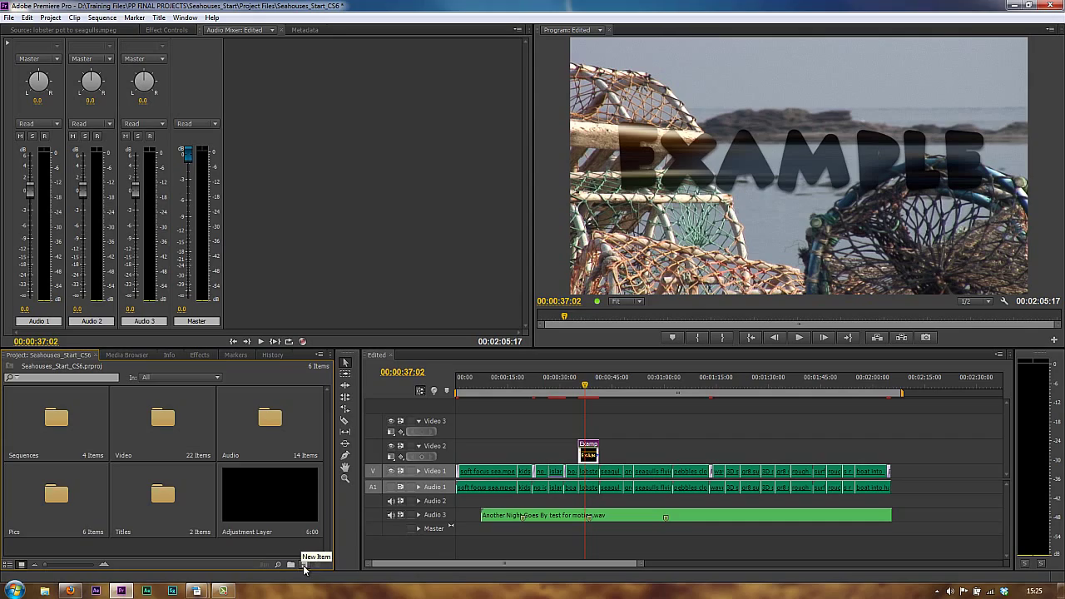
{"action": "left_click", "coordinate": [305, 566]}
{"action": "left_click", "coordinate": [348, 442]}
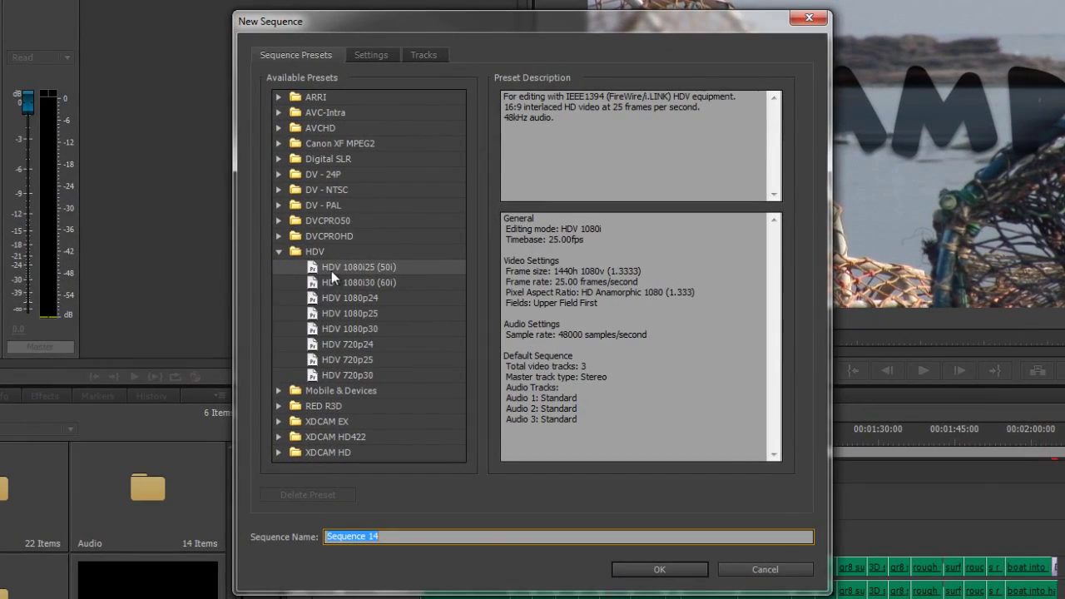
{"action": "left_click", "coordinate": [422, 55]}
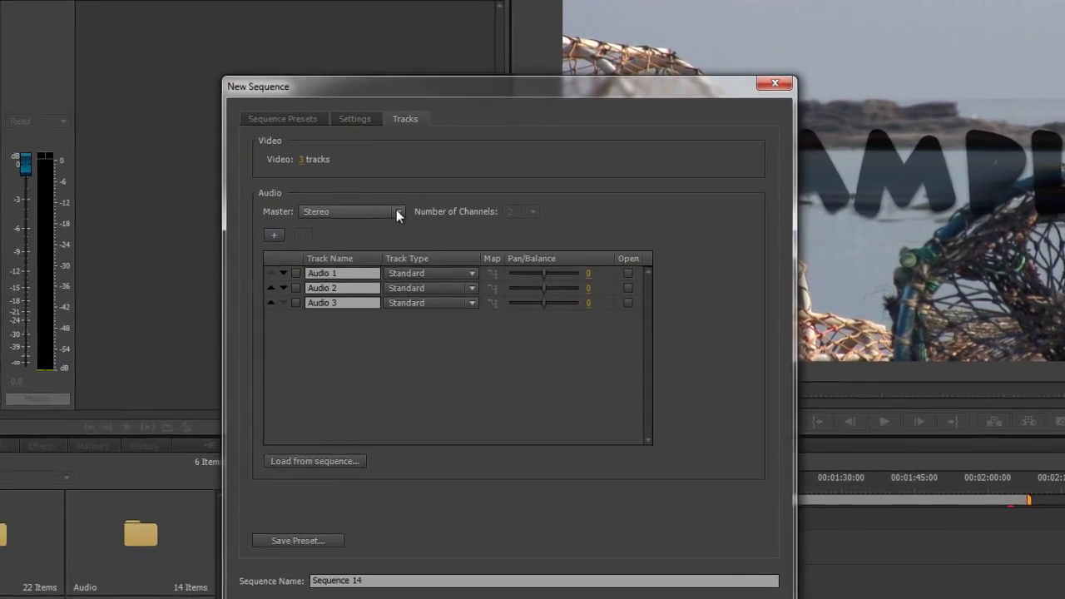
{"action": "left_click", "coordinate": [411, 225]}
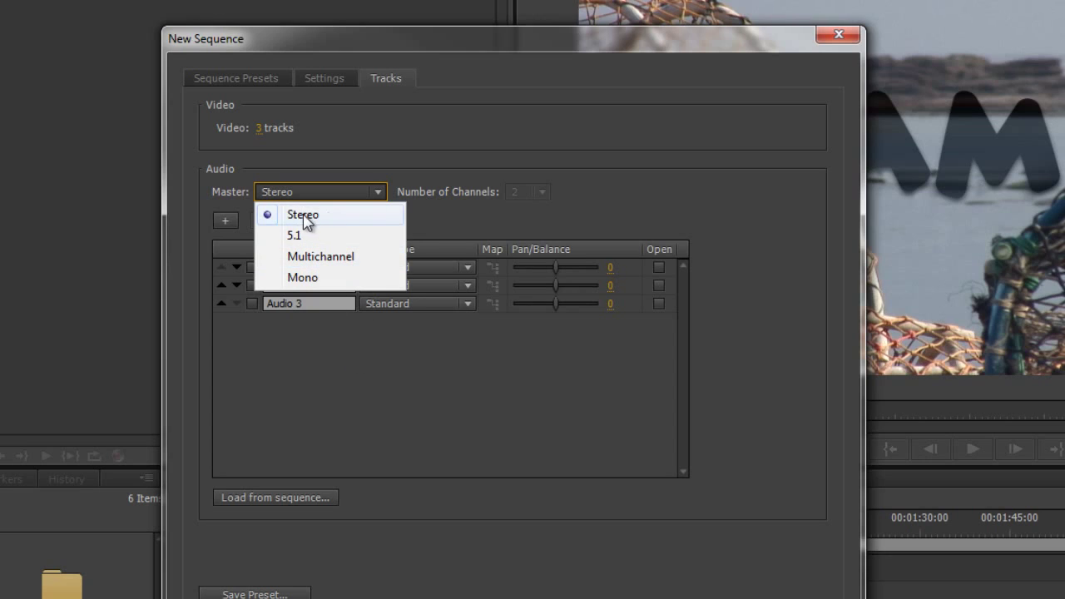
{"action": "left_click", "coordinate": [359, 357]}
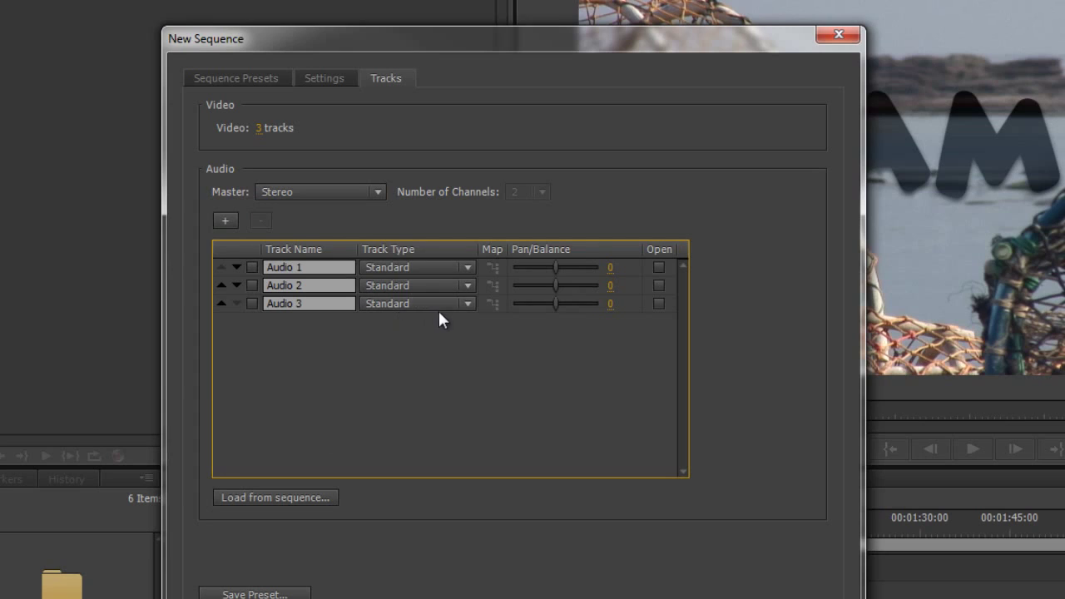
{"action": "left_click", "coordinate": [468, 305]}
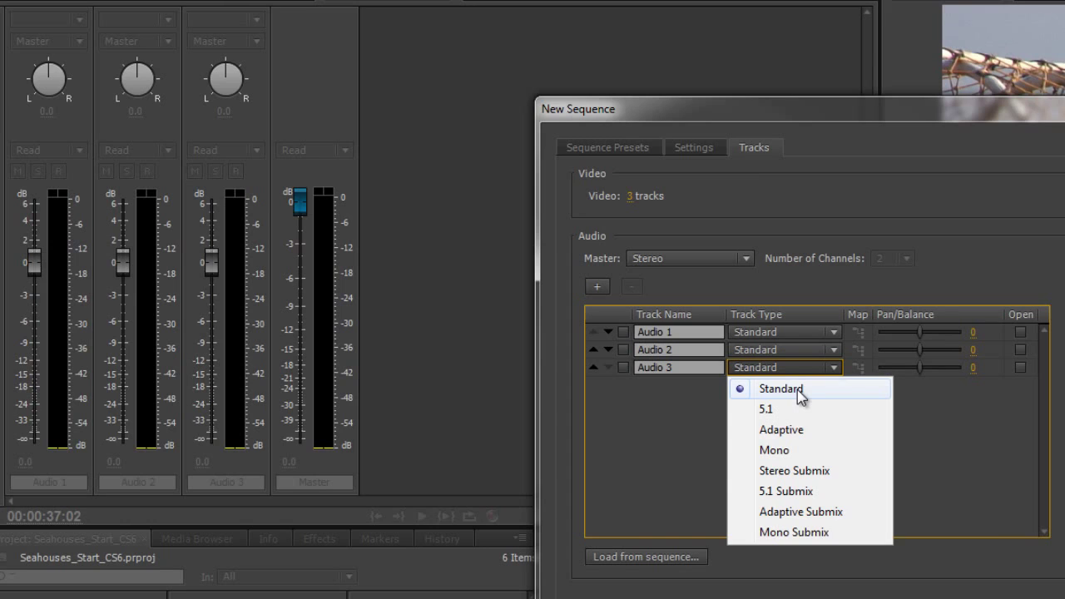
- Keep the Standard track type, delete Audio 3, and set Audio 1 and Audio 2 to open
{"action": "left_click", "coordinate": [933, 455]}
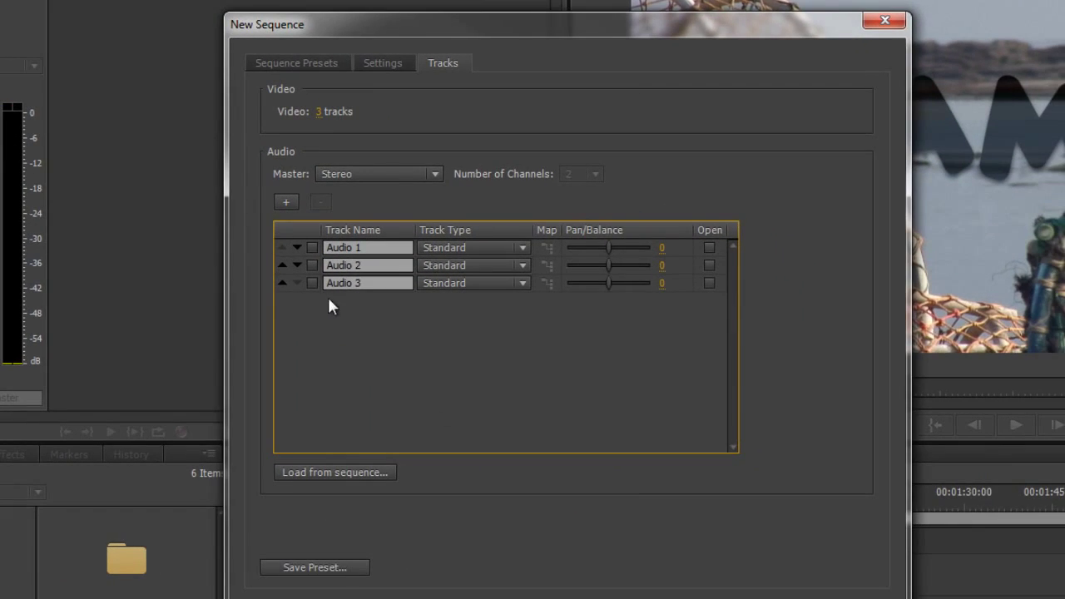
{"action": "left_click", "coordinate": [312, 283]}
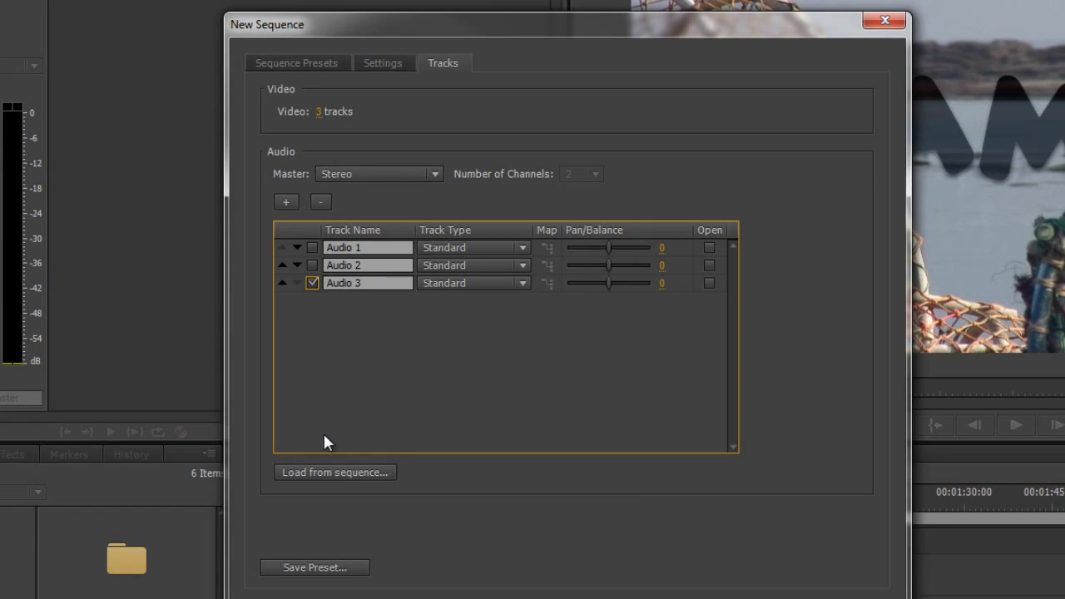
{"action": "left_click", "coordinate": [321, 203]}
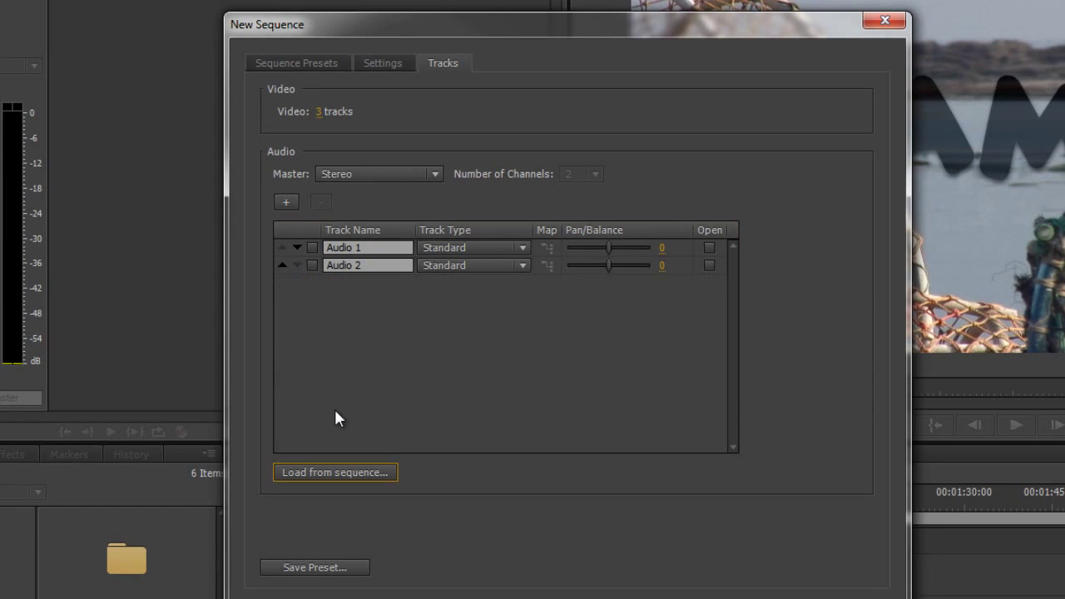
{"action": "left_click", "coordinate": [708, 247]}
{"action": "left_click", "coordinate": [709, 265]}
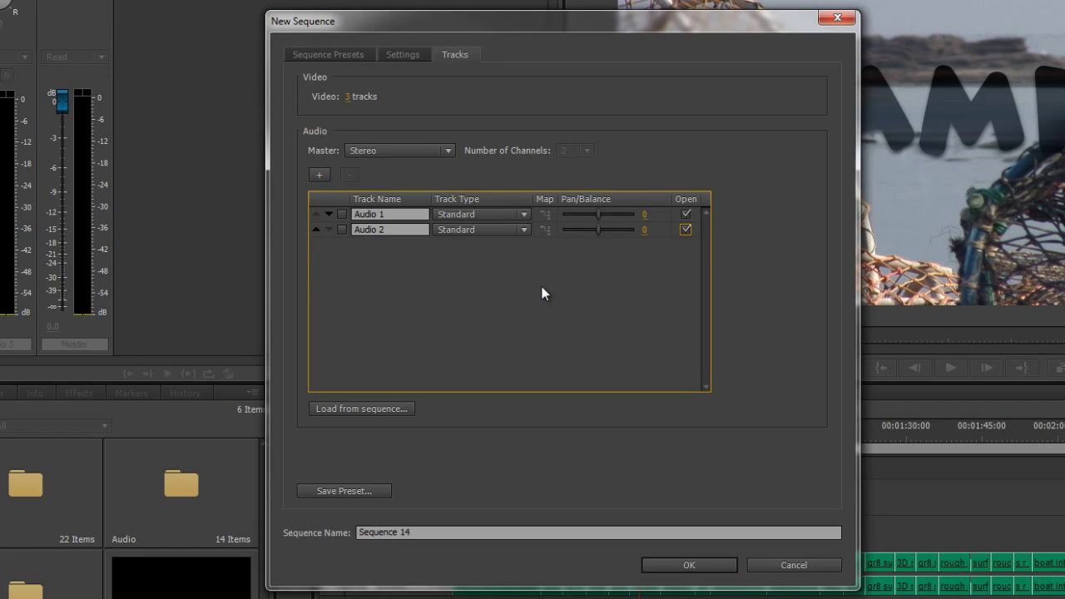
- Cancel saving a preset and show the master track type choices
{"action": "left_click", "coordinate": [331, 494]}
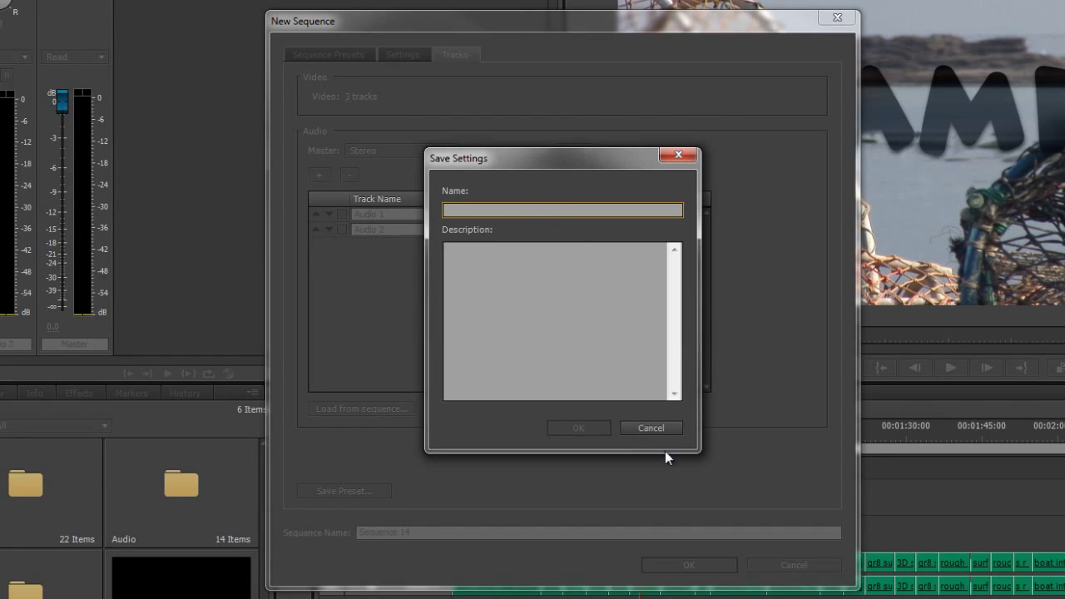
{"action": "left_click", "coordinate": [657, 428]}
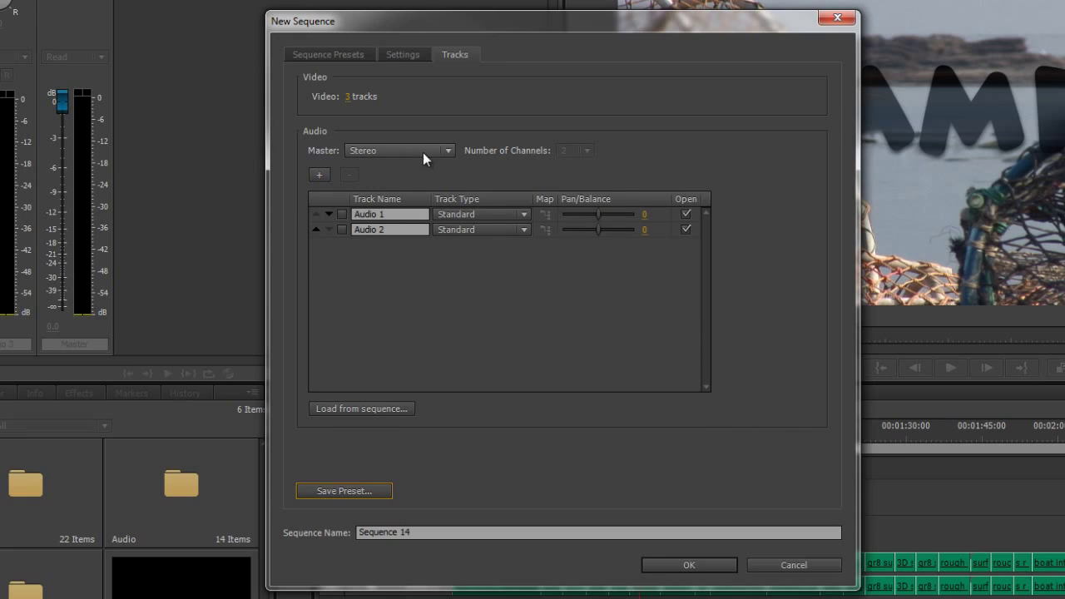
{"action": "left_click", "coordinate": [449, 152]}
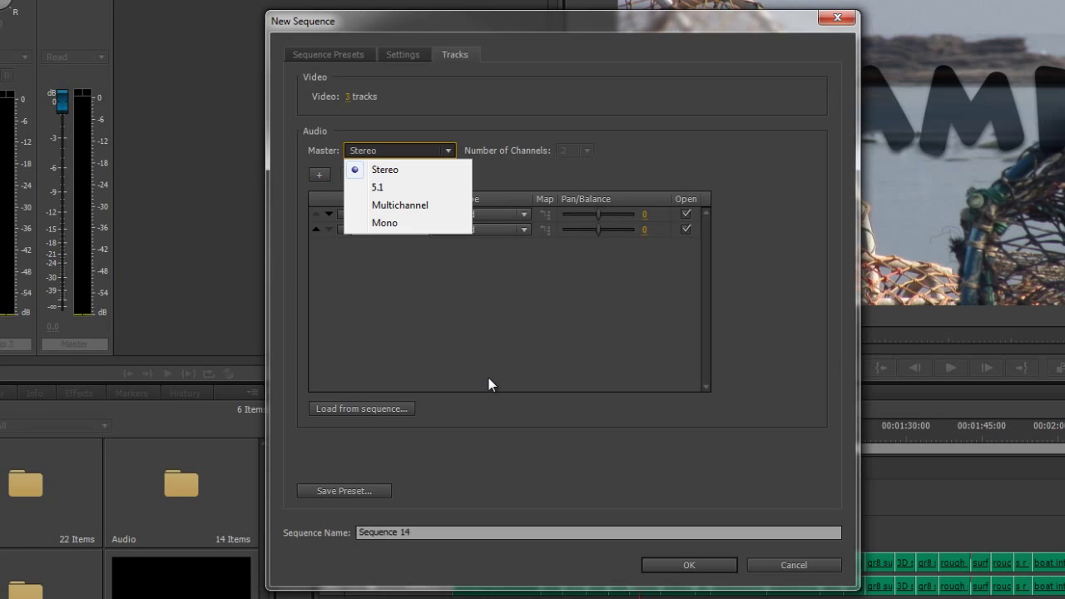
- Set the master track to Multichannel with 4 channels
{"action": "left_click", "coordinate": [411, 208]}
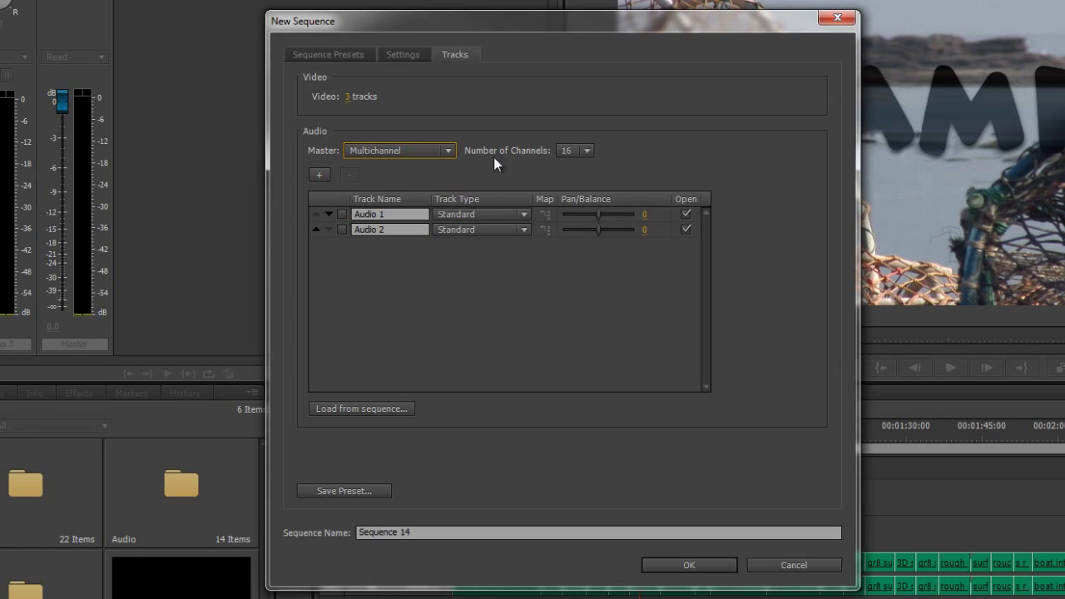
{"action": "left_click", "coordinate": [586, 151]}
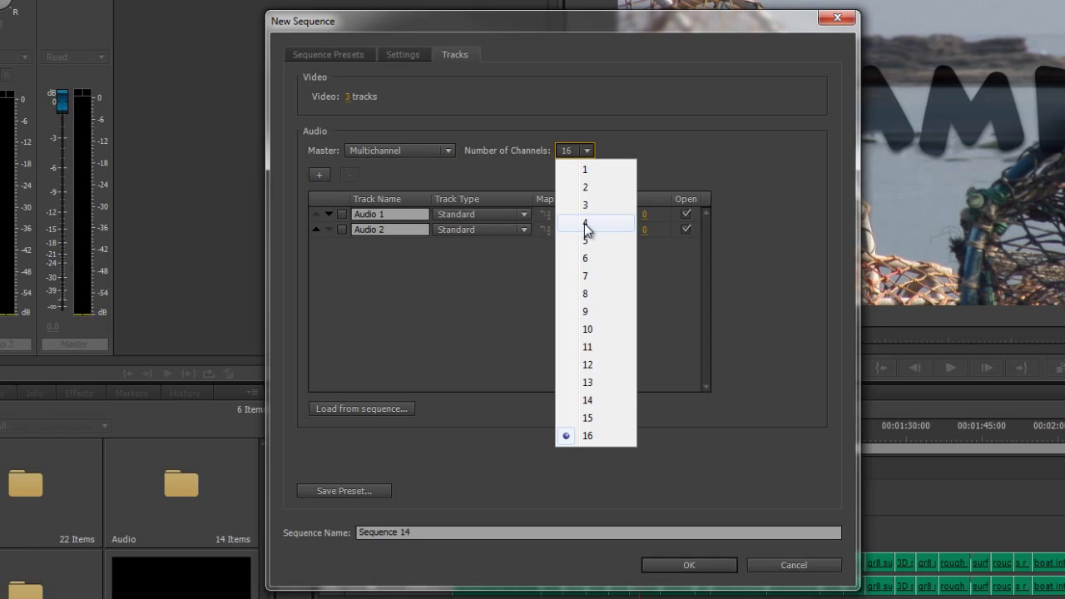
{"action": "left_click", "coordinate": [584, 223]}
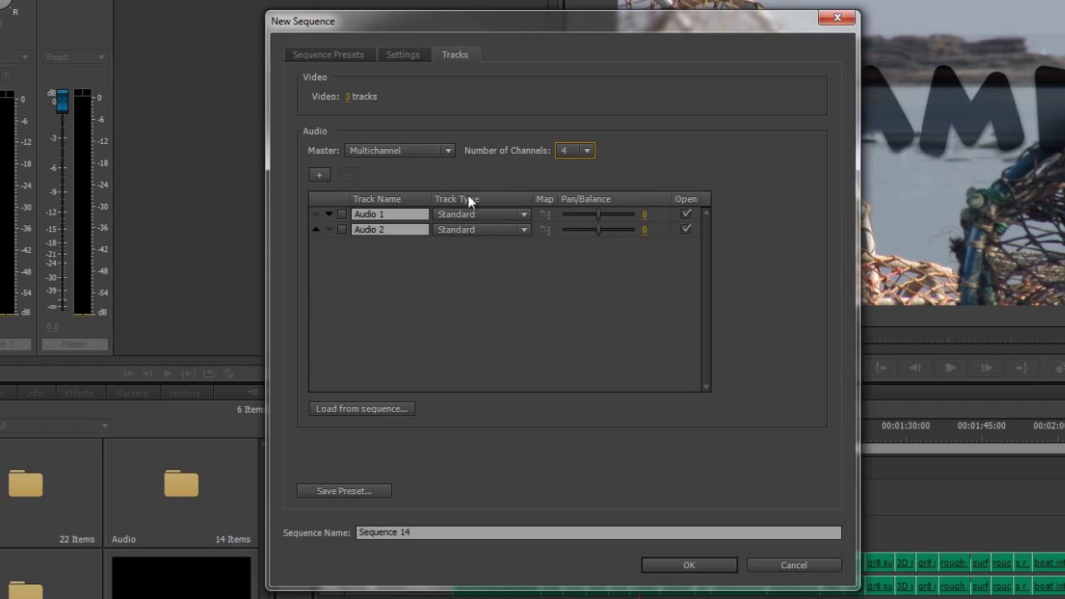
{"action": "left_click", "coordinate": [522, 215]}
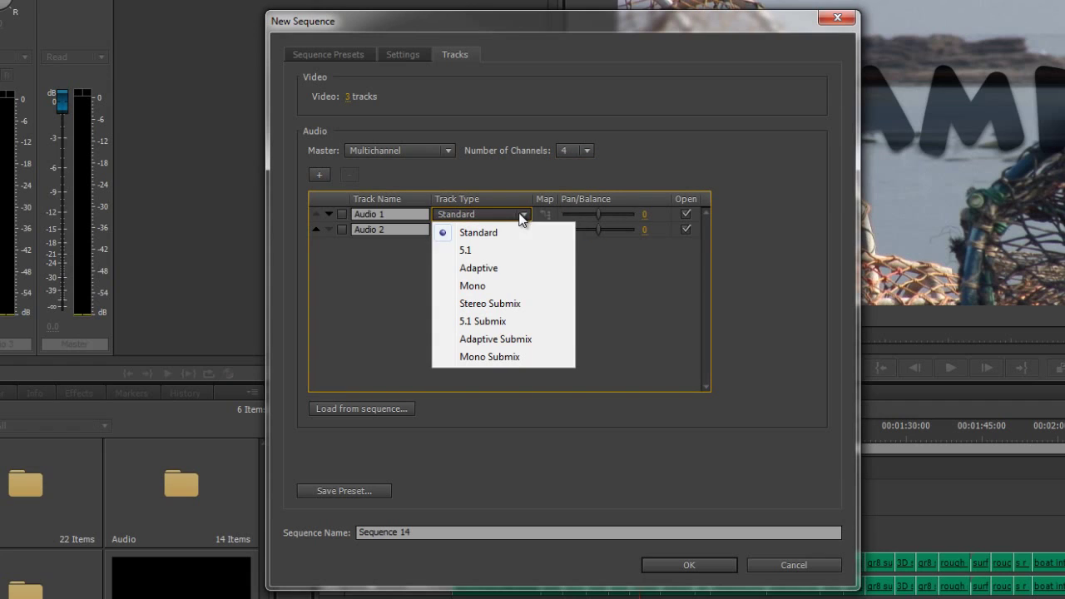
- Make Audio 1 Adaptive and map its Inputs 3 and 4 to no output
{"action": "left_click", "coordinate": [490, 268]}
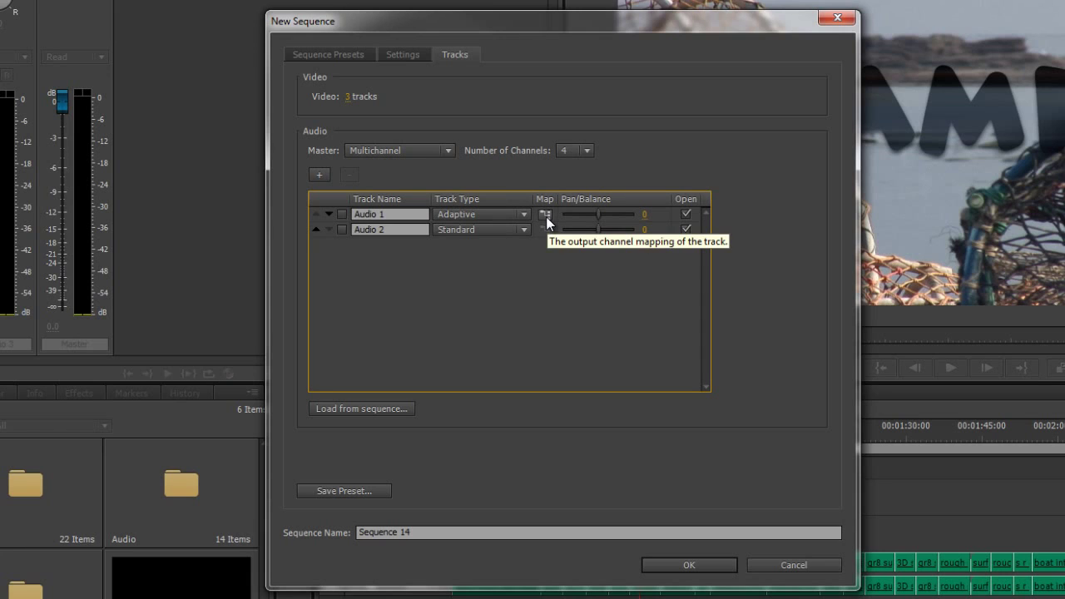
{"action": "left_click", "coordinate": [545, 214]}
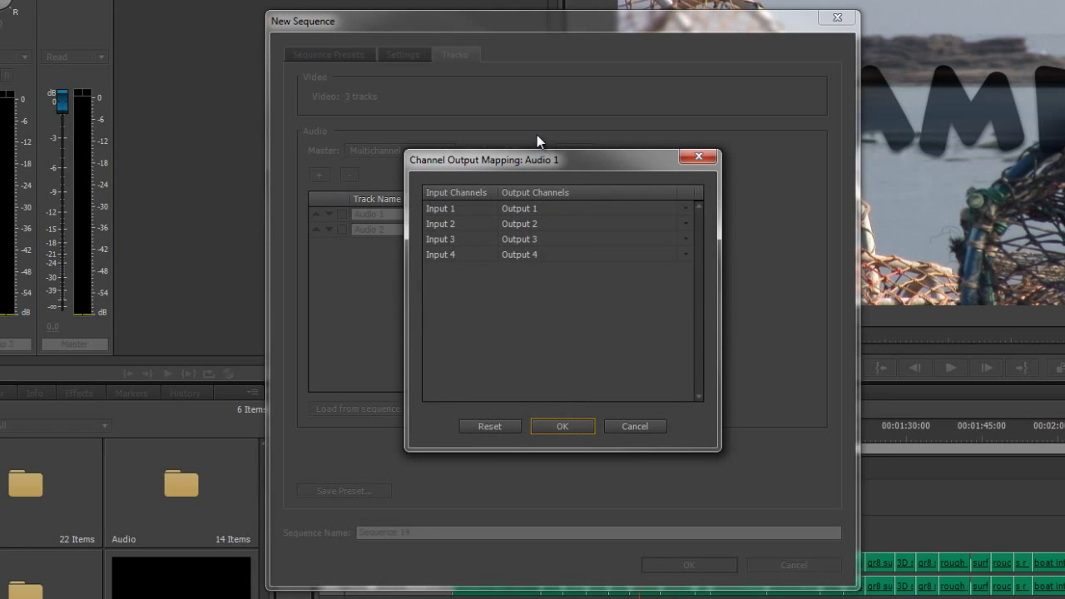
{"action": "left_click_drag", "start_coordinate": [545, 165], "coordinate": [540, 250]}
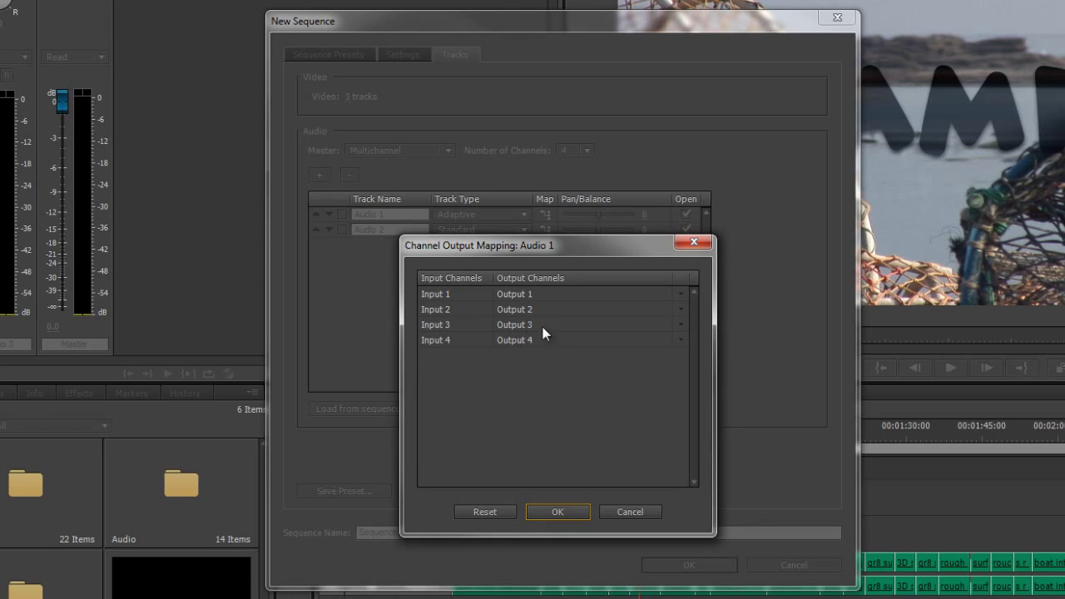
{"action": "left_click", "coordinate": [679, 324]}
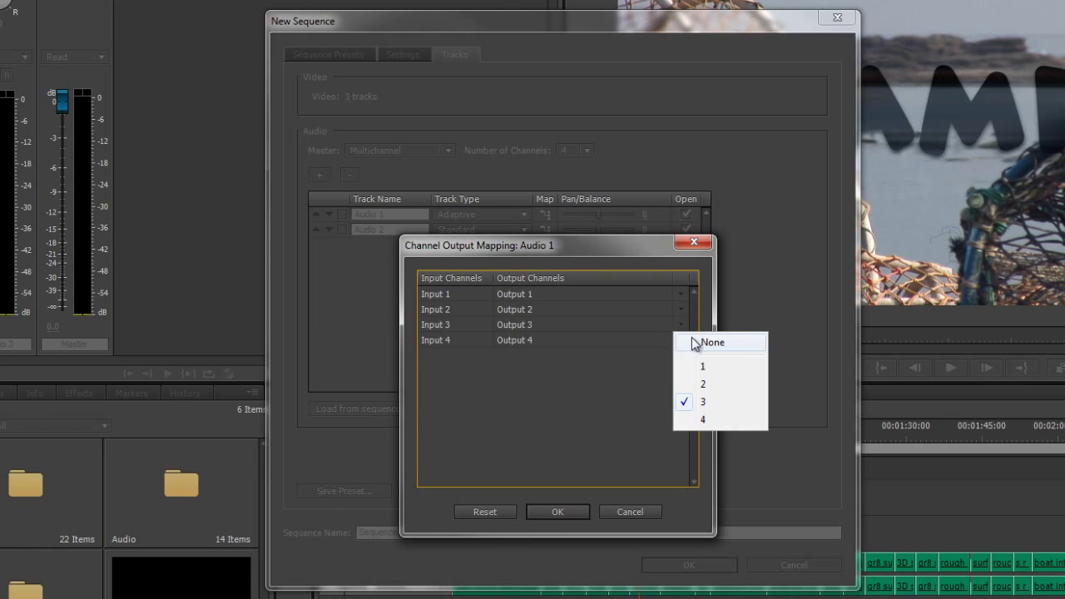
{"action": "left_click", "coordinate": [688, 341]}
{"action": "left_click", "coordinate": [679, 340]}
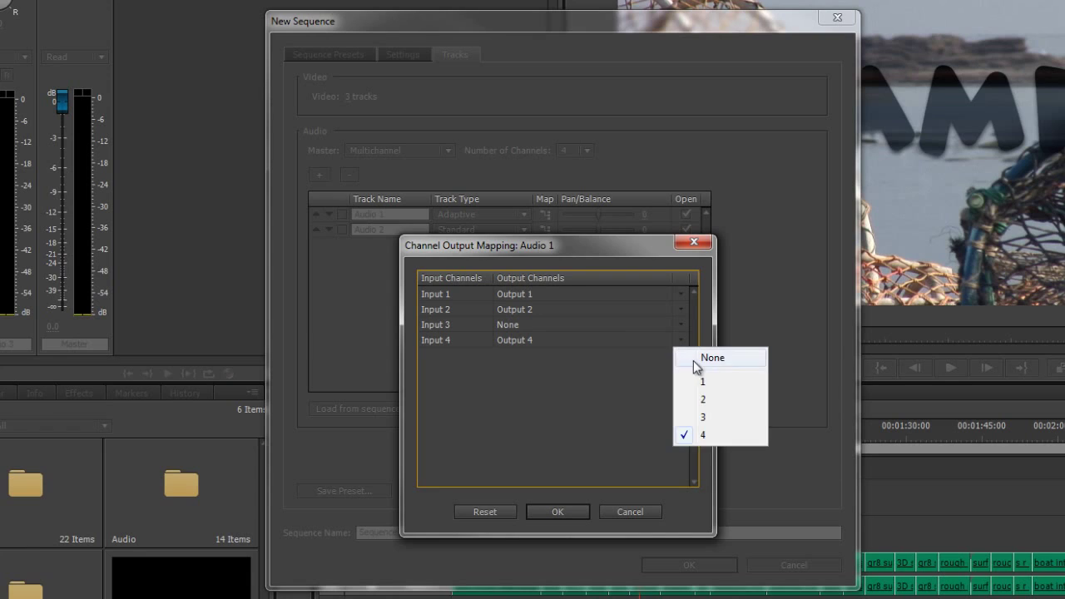
{"action": "left_click", "coordinate": [697, 359]}
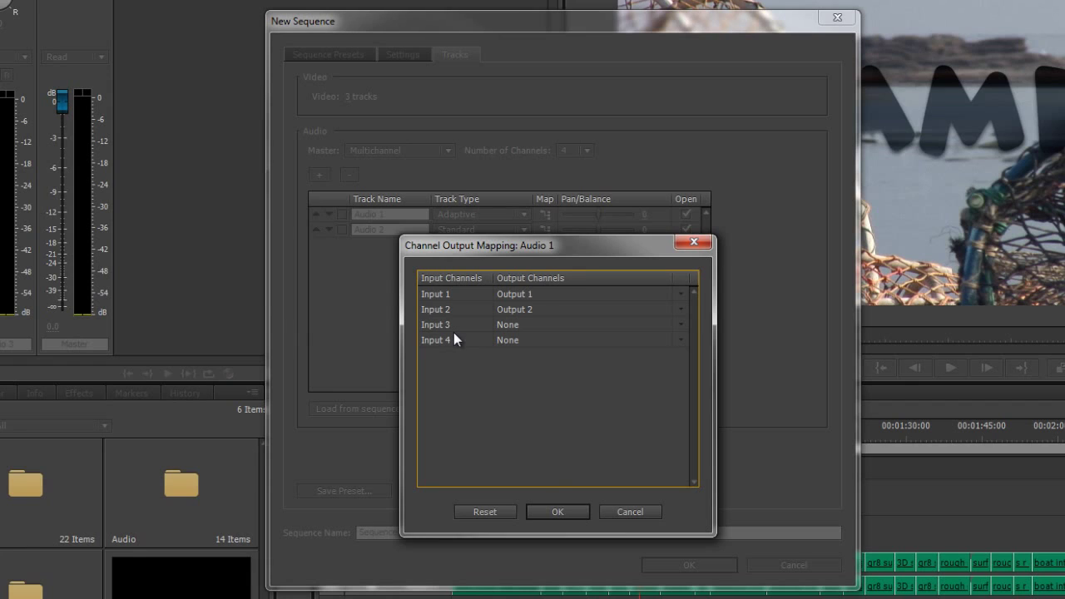
{"action": "left_click", "coordinate": [557, 512]}
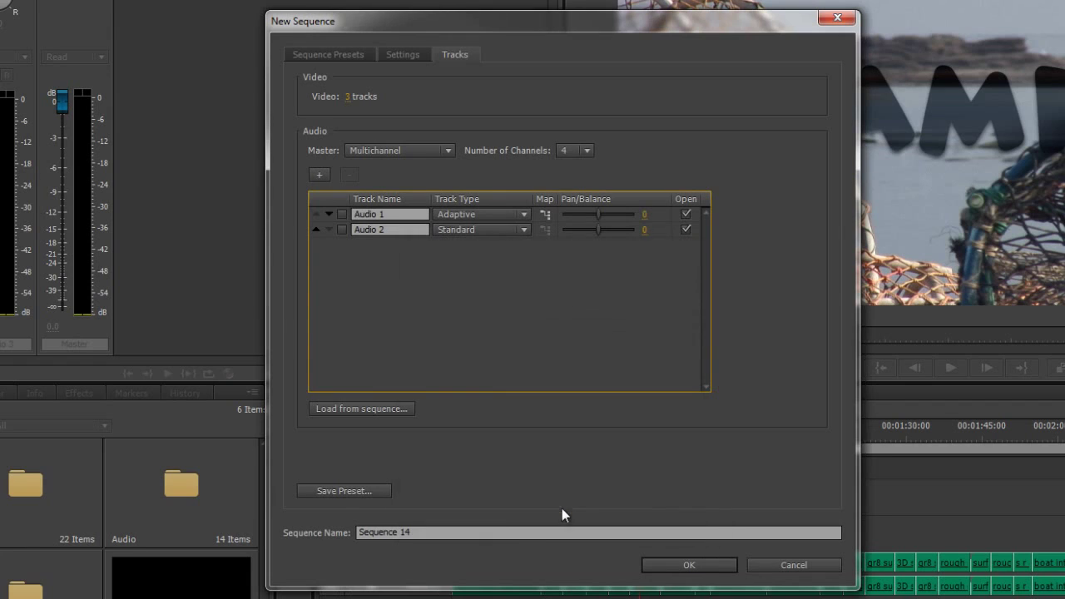
- Make Audio 2 Adaptive and route its Inputs 3 and 4 to no output
{"action": "left_click", "coordinate": [524, 228]}
{"action": "left_click", "coordinate": [491, 286]}
{"action": "left_click", "coordinate": [545, 229]}
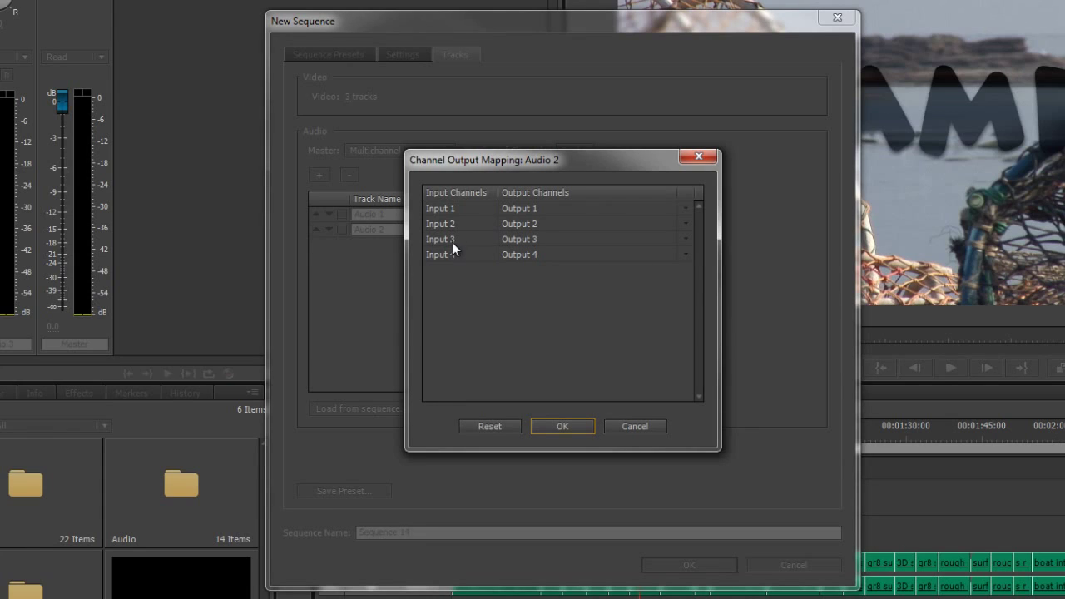
{"action": "left_click", "coordinate": [690, 239]}
{"action": "left_click", "coordinate": [701, 253]}
{"action": "left_click", "coordinate": [689, 260]}
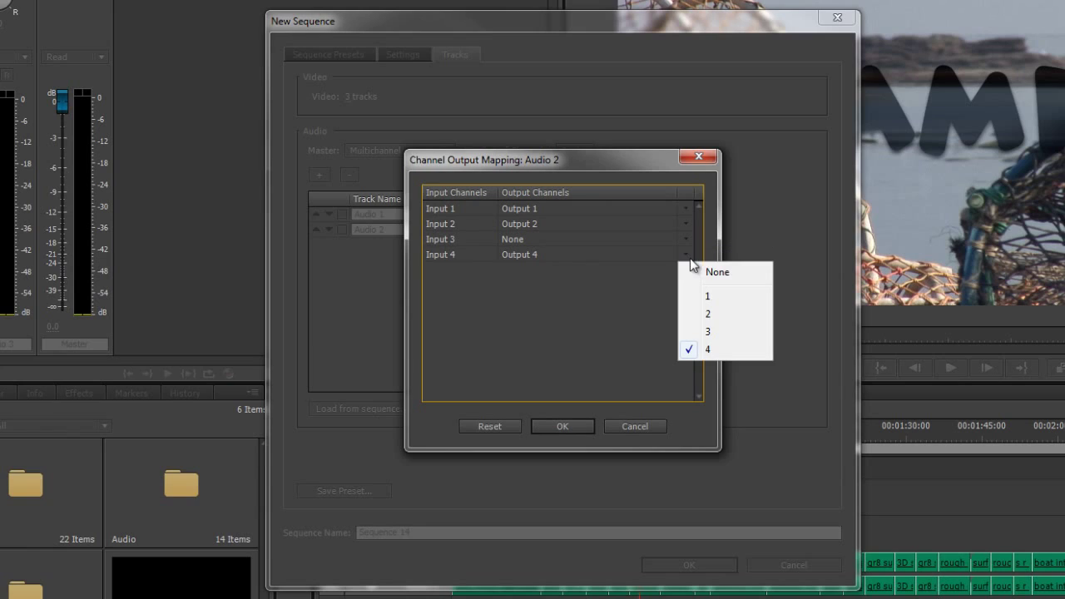
{"action": "left_click", "coordinate": [703, 271]}
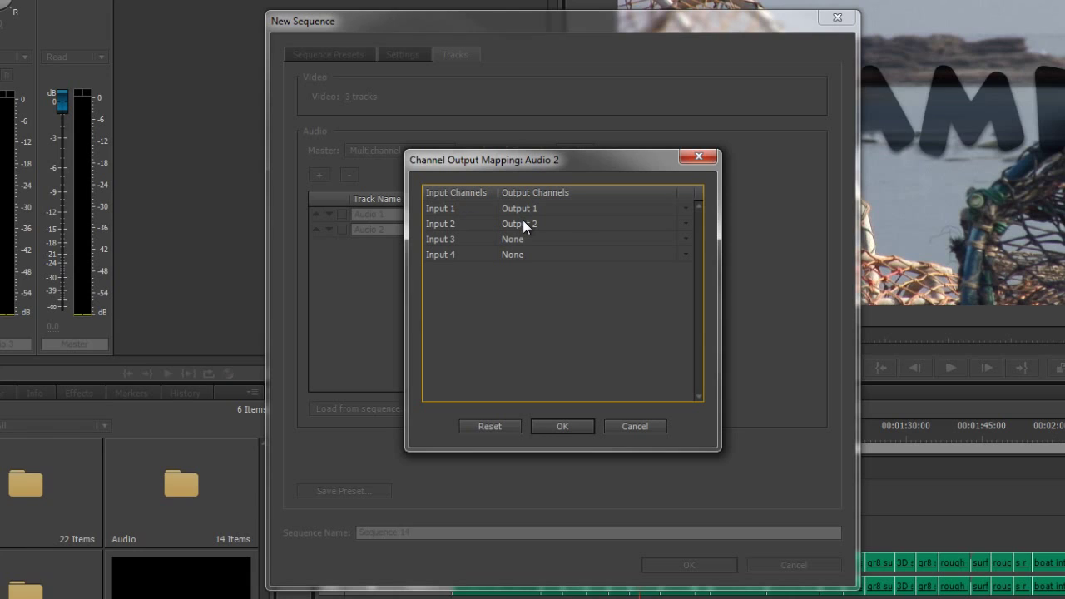
- Route Audio 2's Input 1 to Output 3 and Input 2 to Output 4, then create the sequence
{"action": "left_click", "coordinate": [685, 207]}
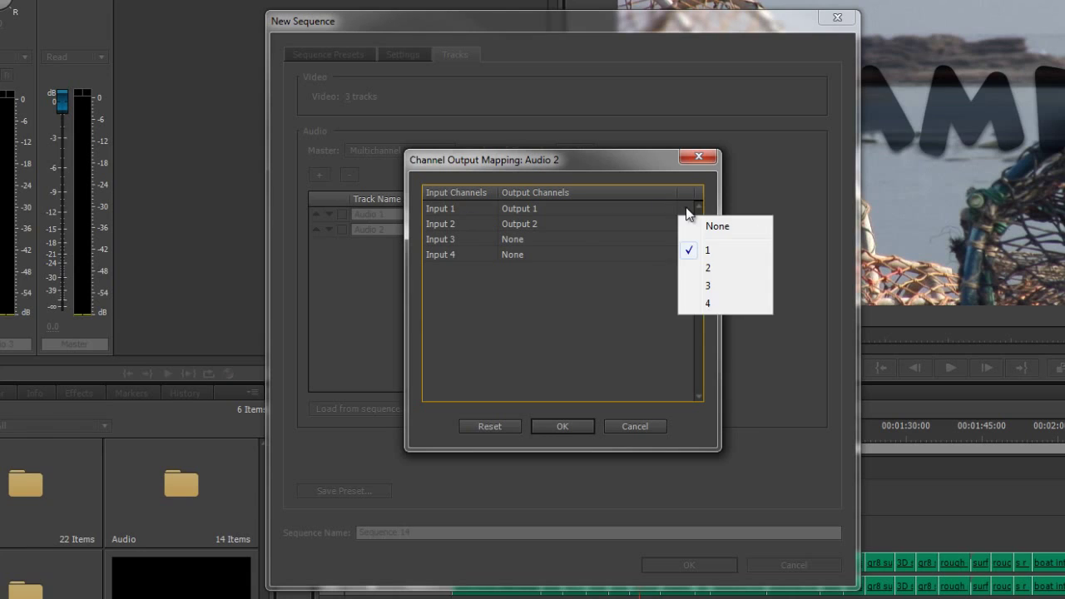
{"action": "left_click", "coordinate": [708, 286]}
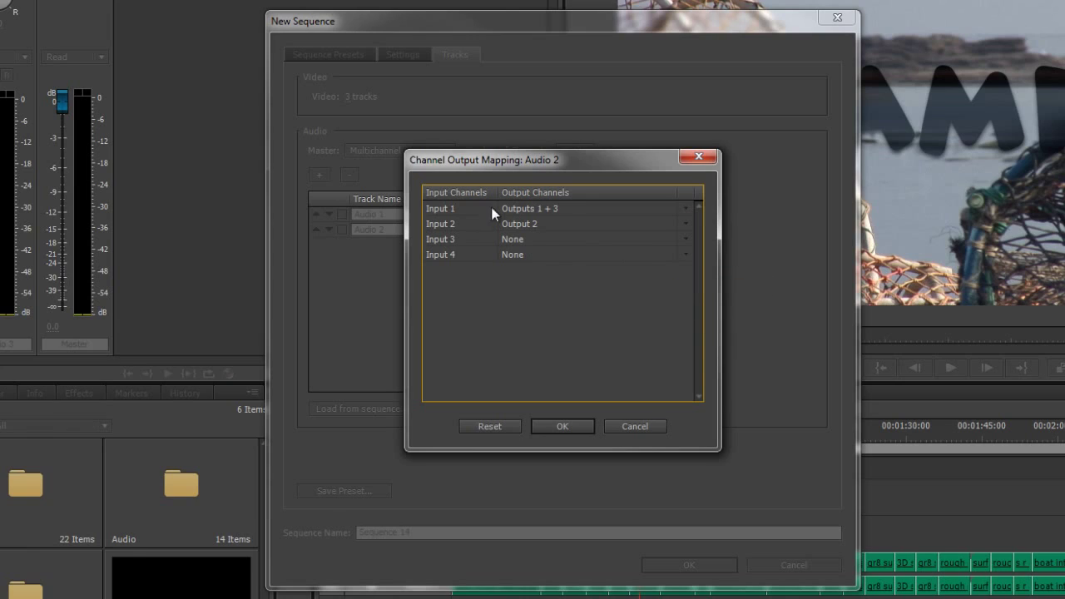
{"action": "left_click", "coordinate": [682, 209]}
{"action": "left_click", "coordinate": [703, 251]}
{"action": "left_click", "coordinate": [684, 223]}
{"action": "left_click", "coordinate": [705, 239]}
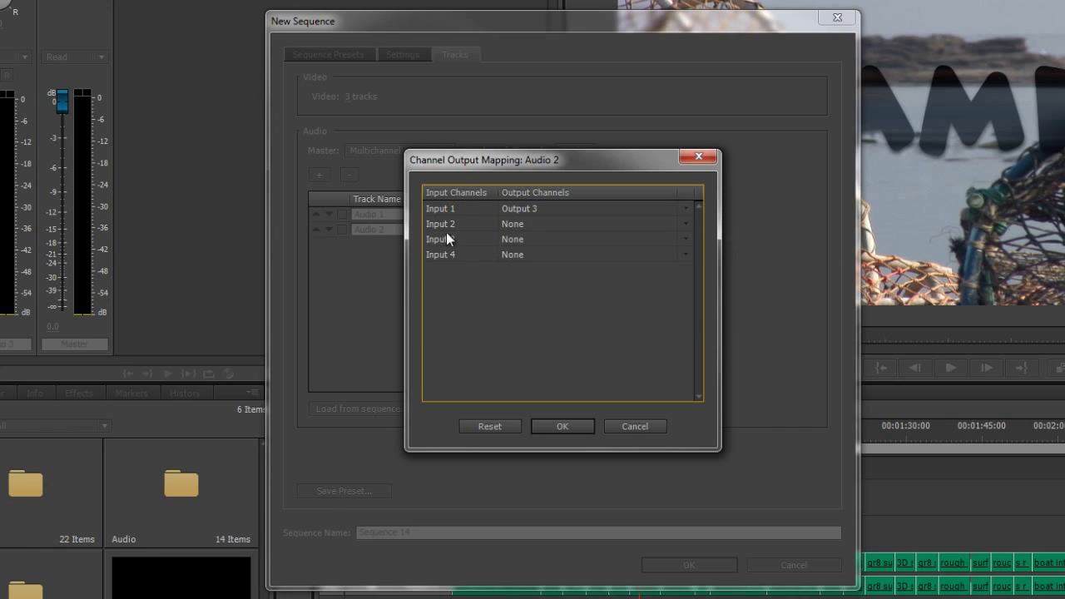
{"action": "left_click", "coordinate": [684, 223]}
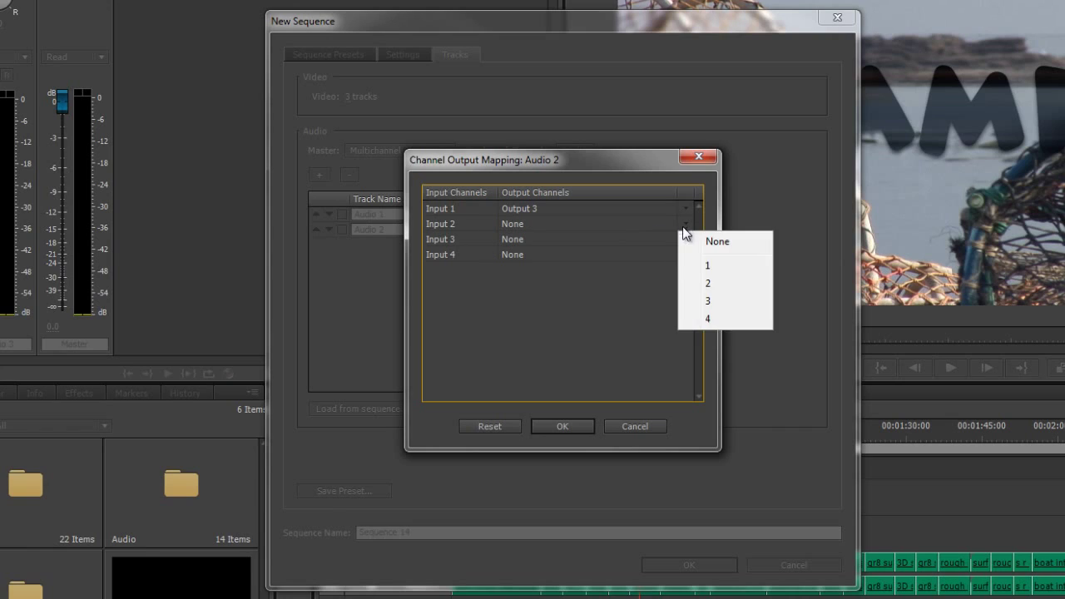
{"action": "left_click", "coordinate": [708, 319]}
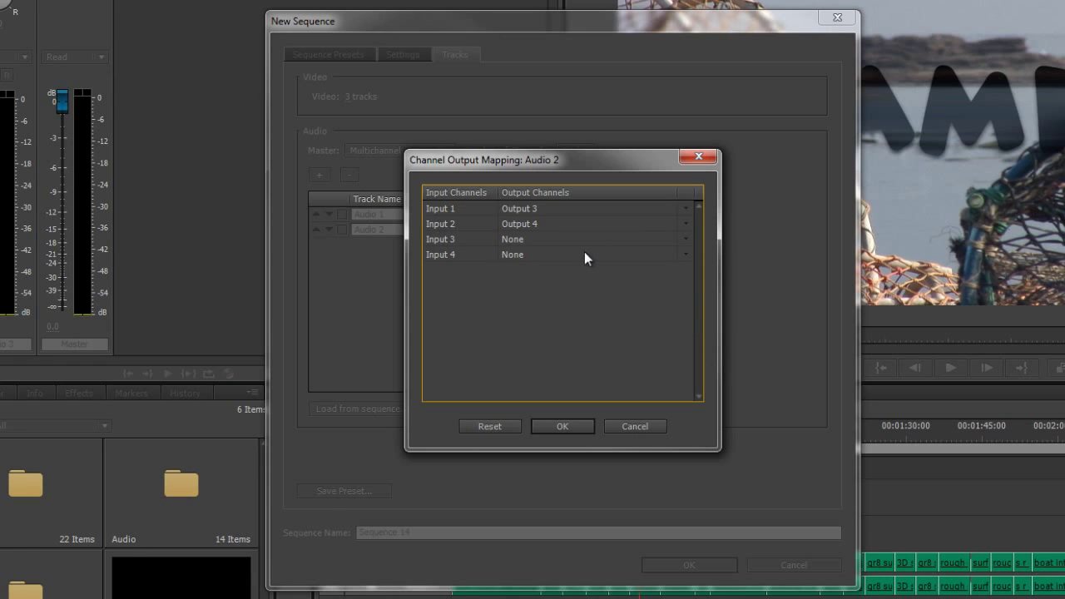
{"action": "left_click", "coordinate": [578, 427]}
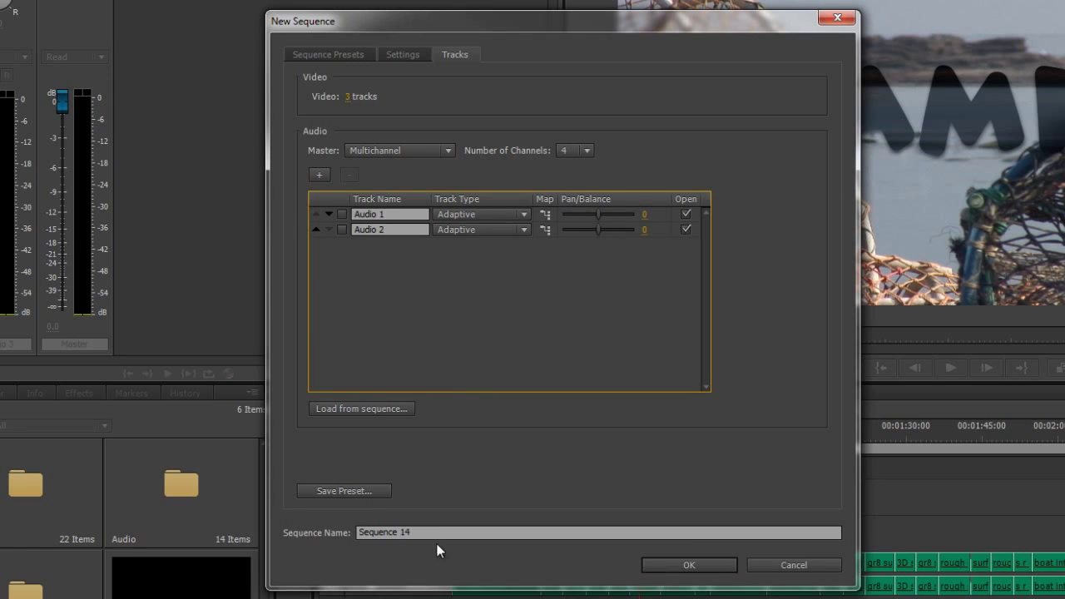
{"action": "left_click", "coordinate": [691, 567]}
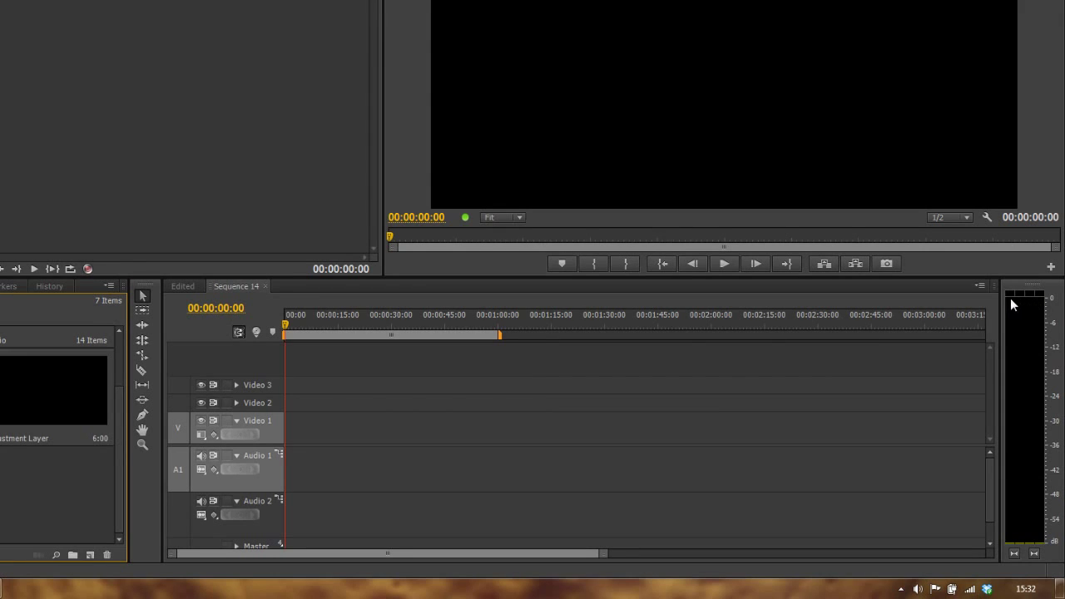
- Save the project and drag the timeline divider up to enlarge the audio tracks
{"action": "key", "text": "ctrl+s"}
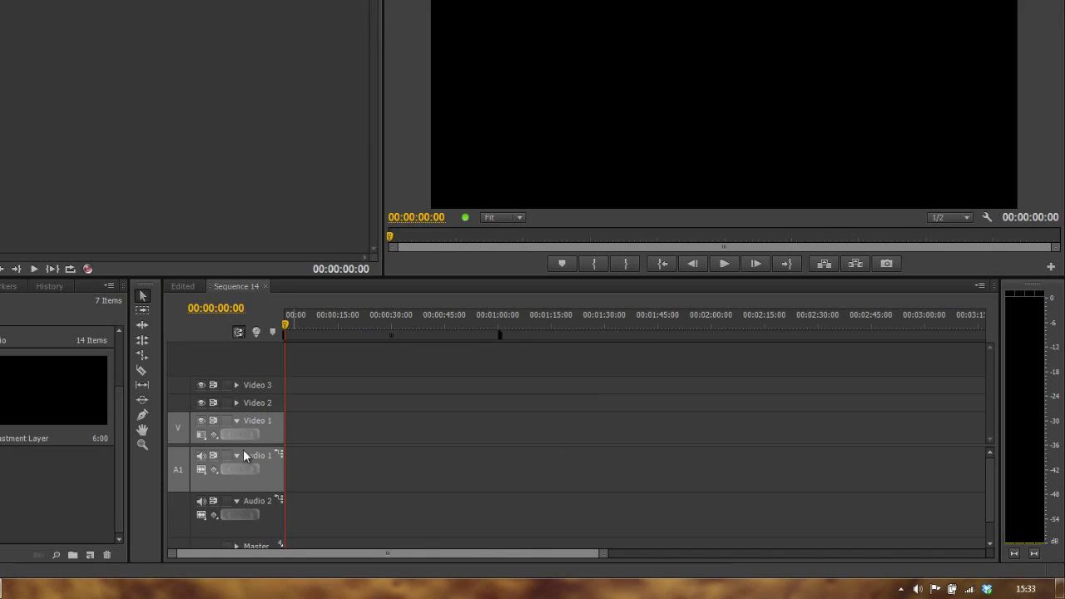
{"action": "left_click", "coordinate": [259, 432]}
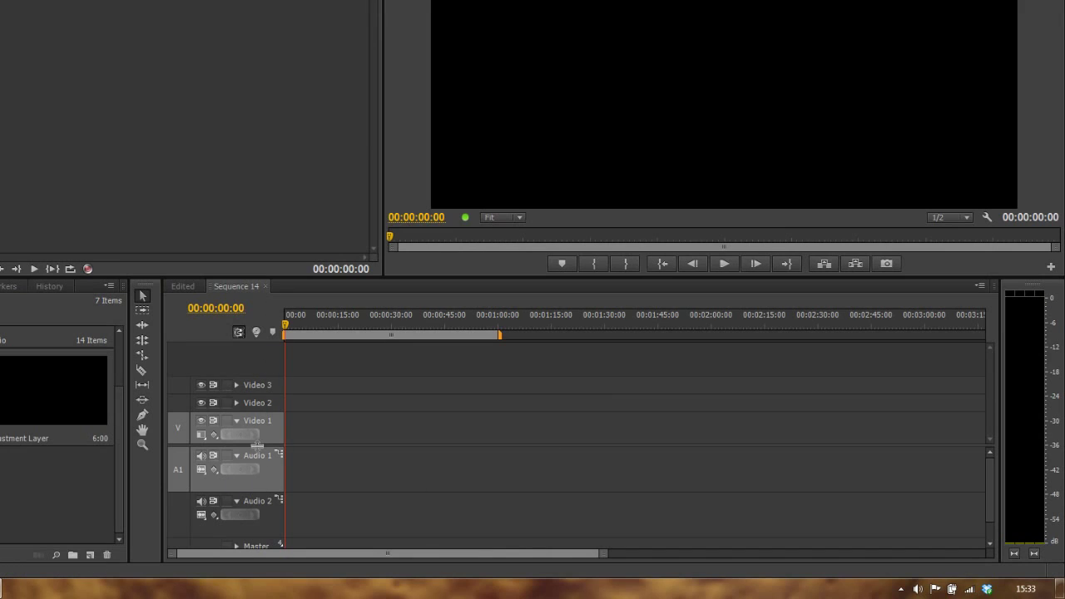
{"action": "left_click_drag", "start_coordinate": [257, 445], "coordinate": [258, 385]}
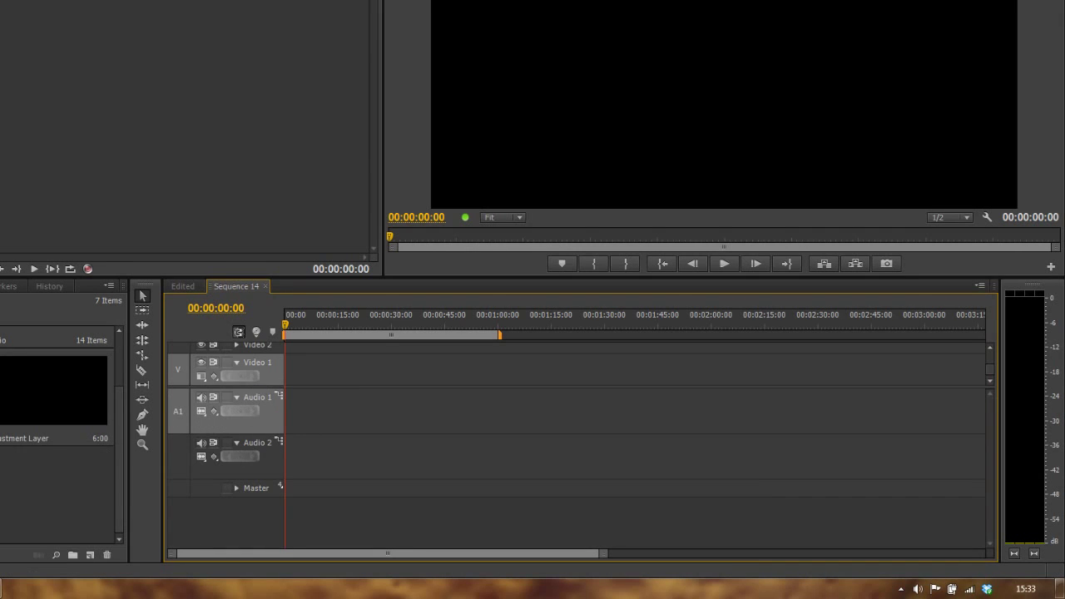
- From the Audio bin, put Another Night Goes By on Audio 2 and Seahouses_intro1.wav on Audio 1 at 00:00
{"action": "double_click", "coordinate": [332, 394]}
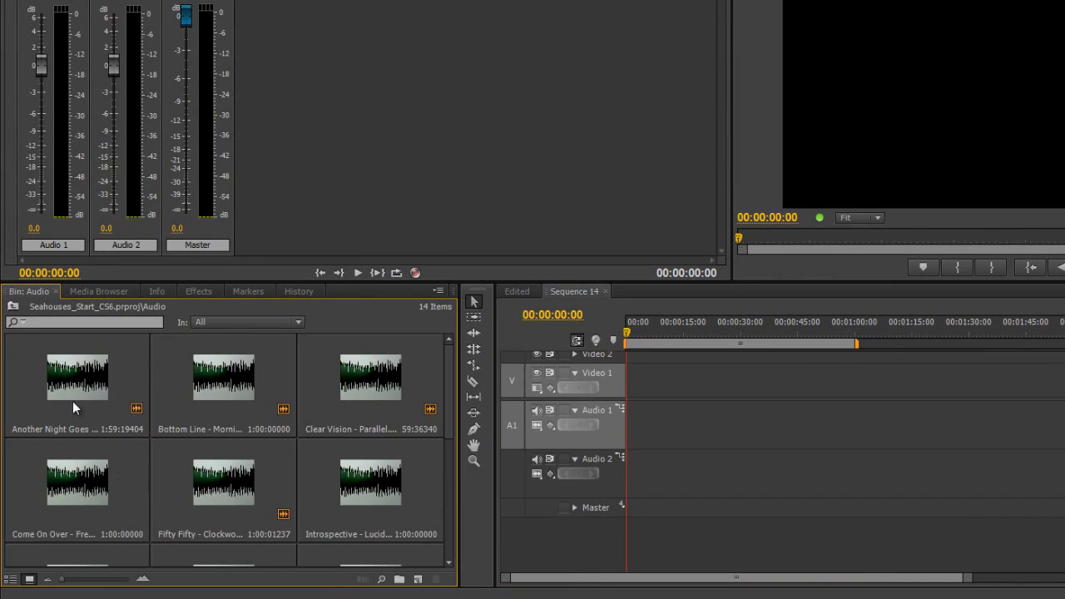
{"action": "left_click_drag", "start_coordinate": [63, 391], "coordinate": [636, 489]}
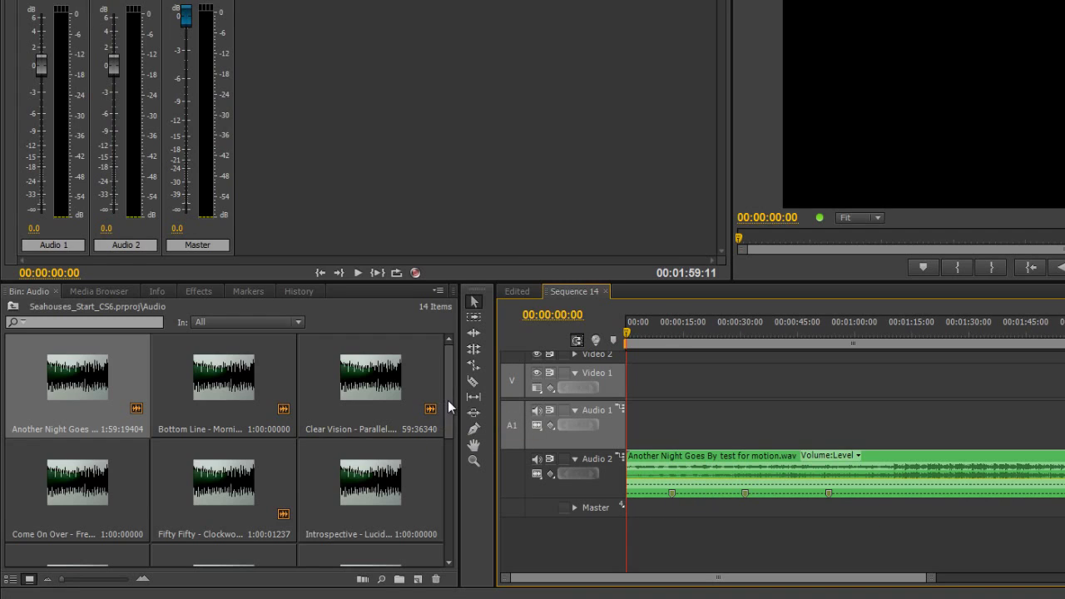
{"action": "scroll", "coordinate": [445, 443], "scroll_direction": "down", "scroll_amount": 2}
{"action": "scroll", "coordinate": [445, 449], "scroll_direction": "down", "scroll_amount": 3}
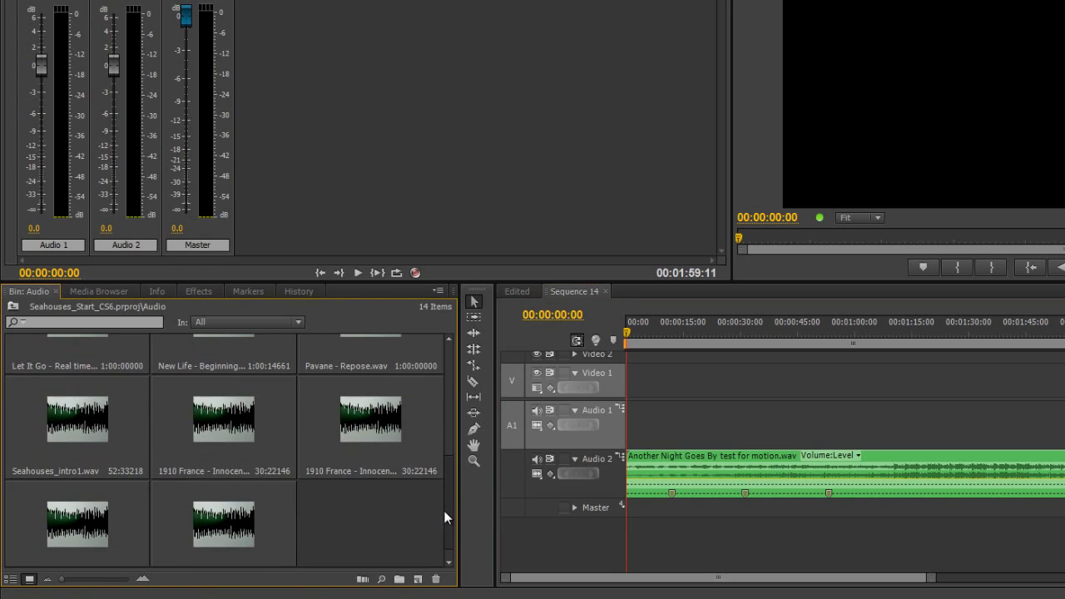
{"action": "left_click_drag", "start_coordinate": [57, 438], "coordinate": [645, 428]}
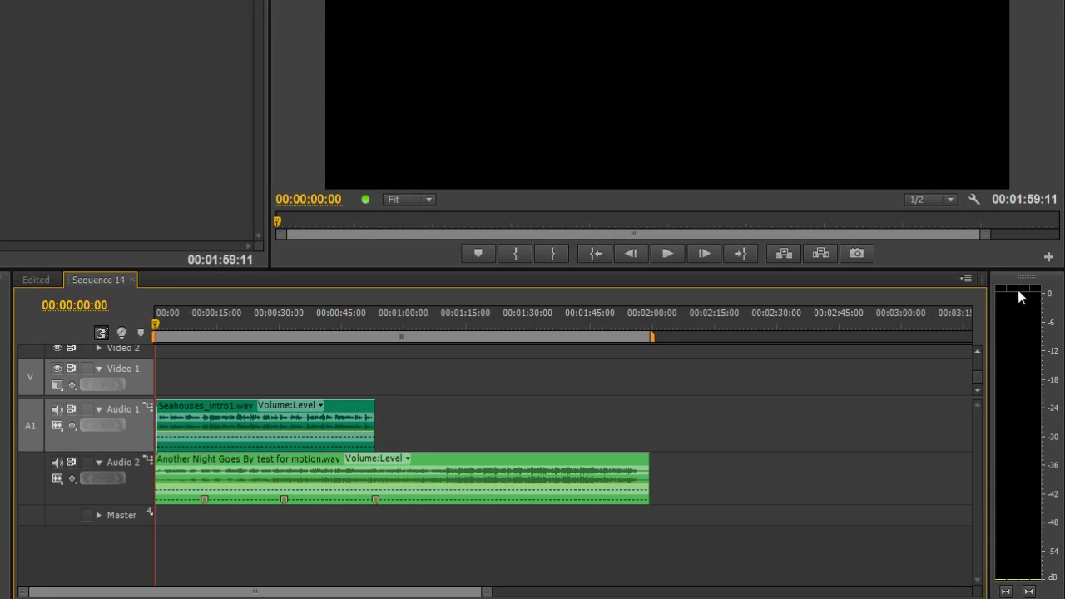
- Turn off Audio 2's output and play briefly to watch the meters
{"action": "left_click", "coordinate": [55, 462]}
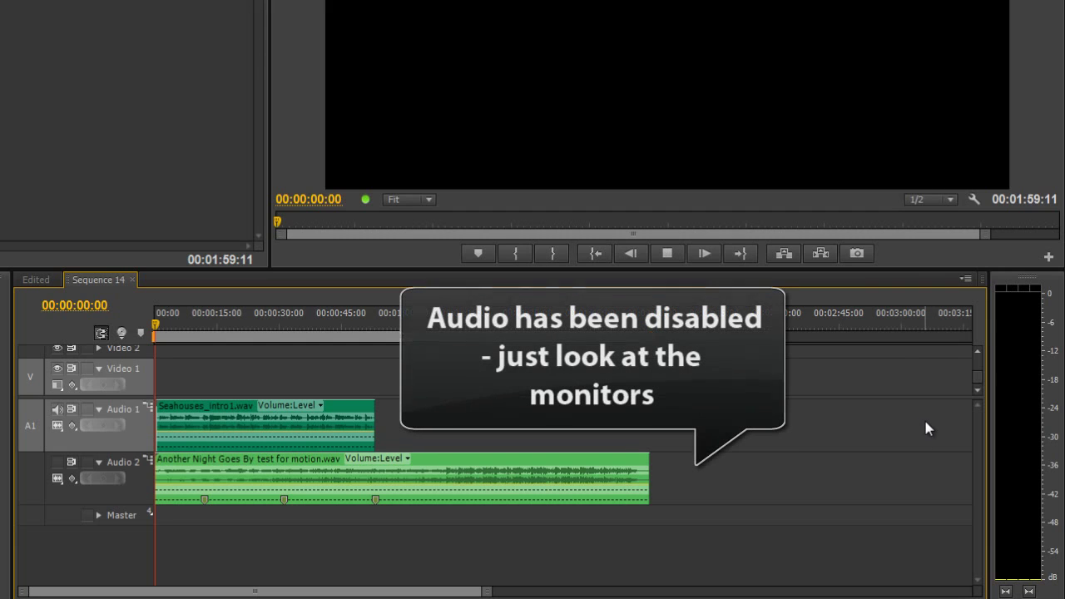
{"action": "key", "text": "space"}
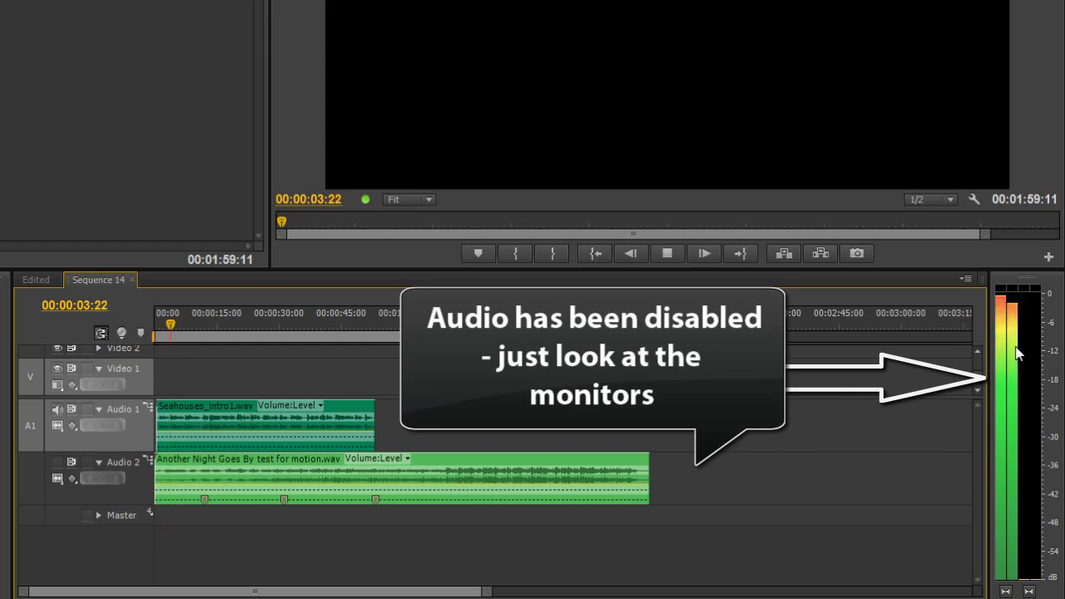
{"action": "key", "text": "space"}
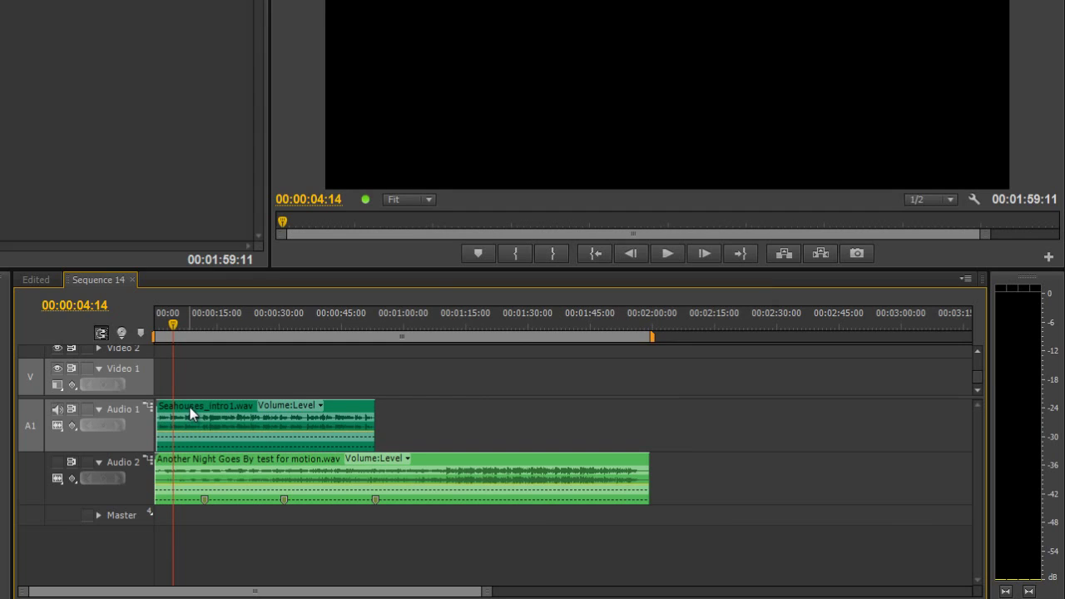
- Turn off Audio 1's output, restore Audio 2's, and play to see which meters Audio 2 drives
{"action": "left_click", "coordinate": [57, 410]}
{"action": "left_click", "coordinate": [58, 462]}
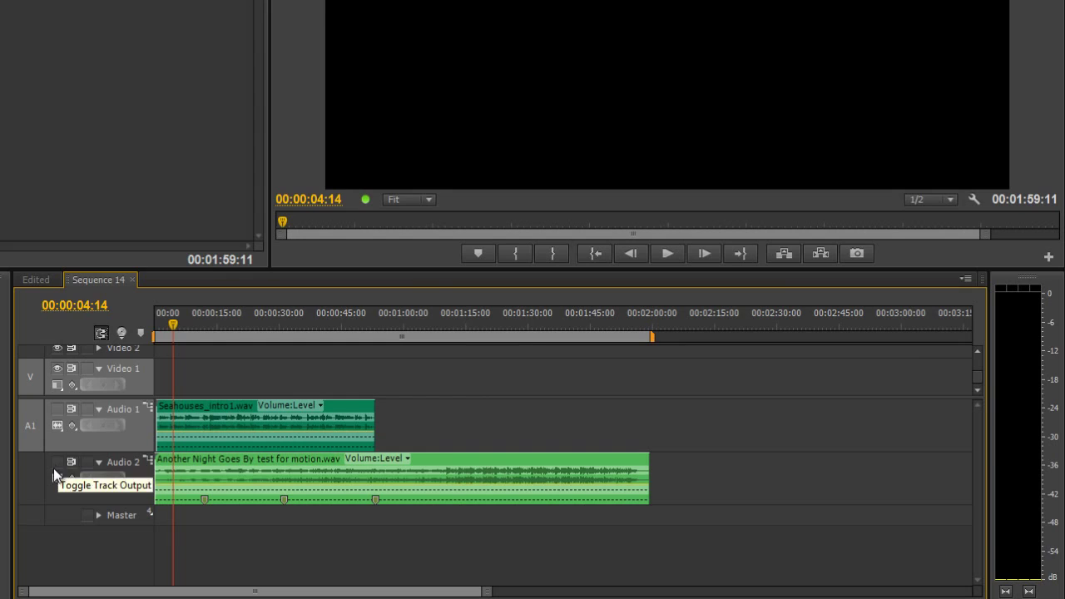
{"action": "key", "text": "space"}
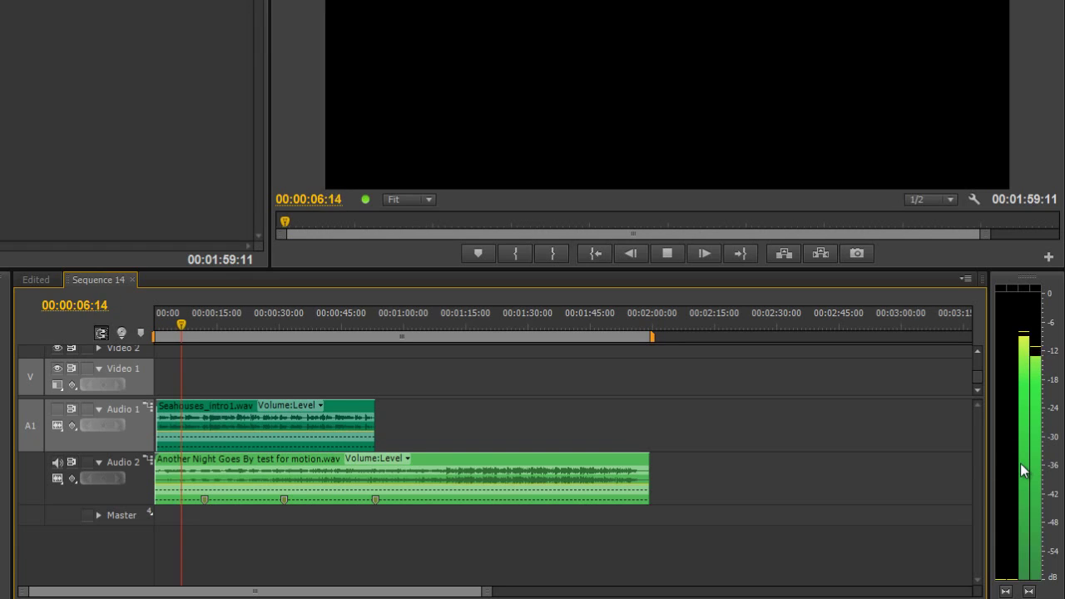
{"action": "key", "text": "space"}
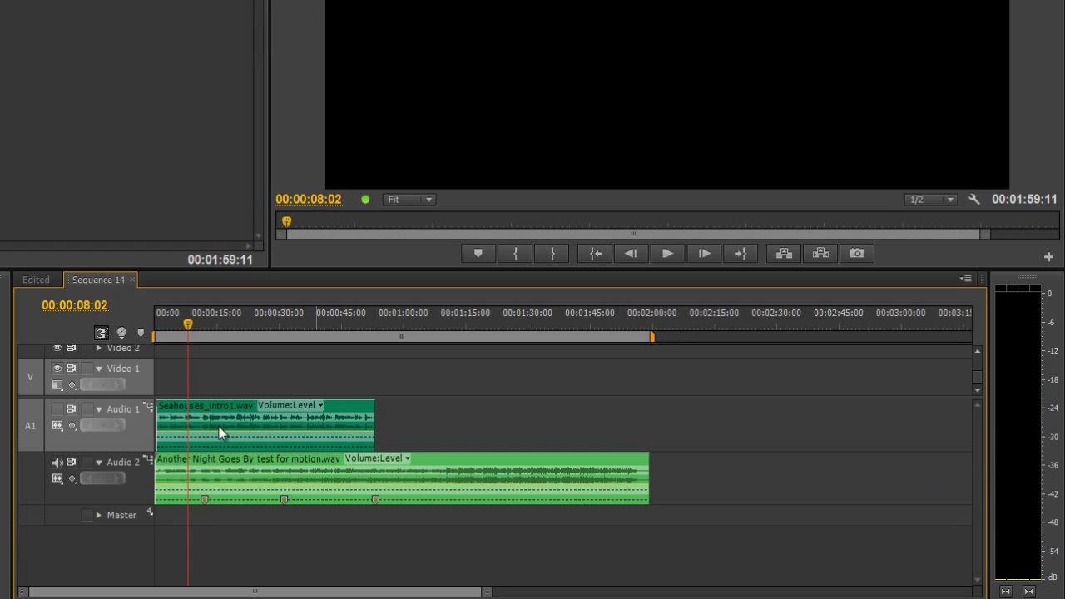
- Re-enable Audio 1's output and play with both tracks audible
{"action": "left_click", "coordinate": [56, 409]}
{"action": "key", "text": "space"}
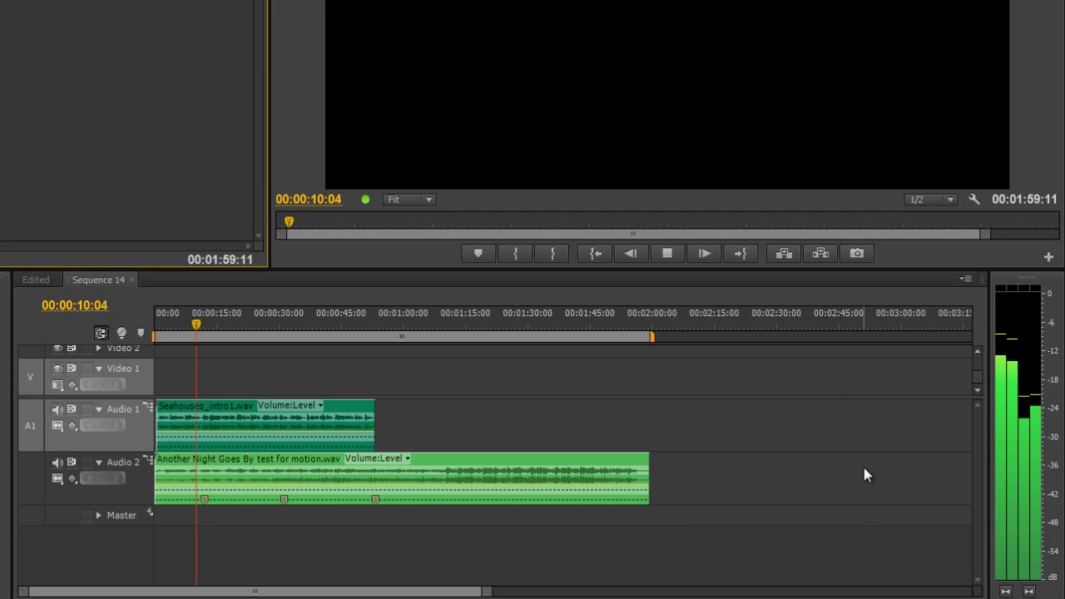
{"action": "key", "text": "space"}
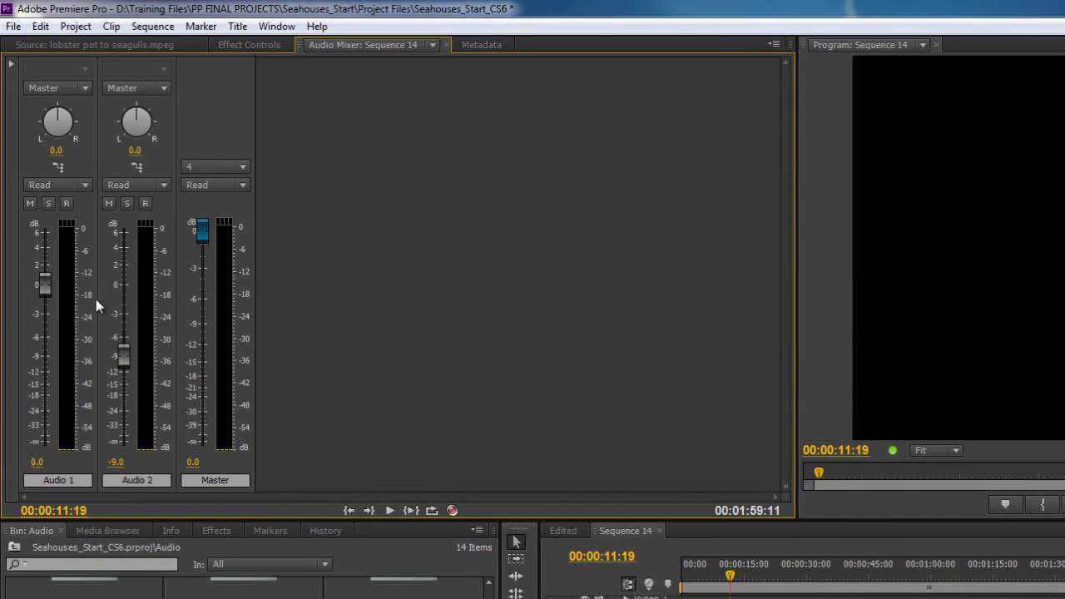
{"action": "left_click_drag", "start_coordinate": [123, 285], "coordinate": [120, 359]}
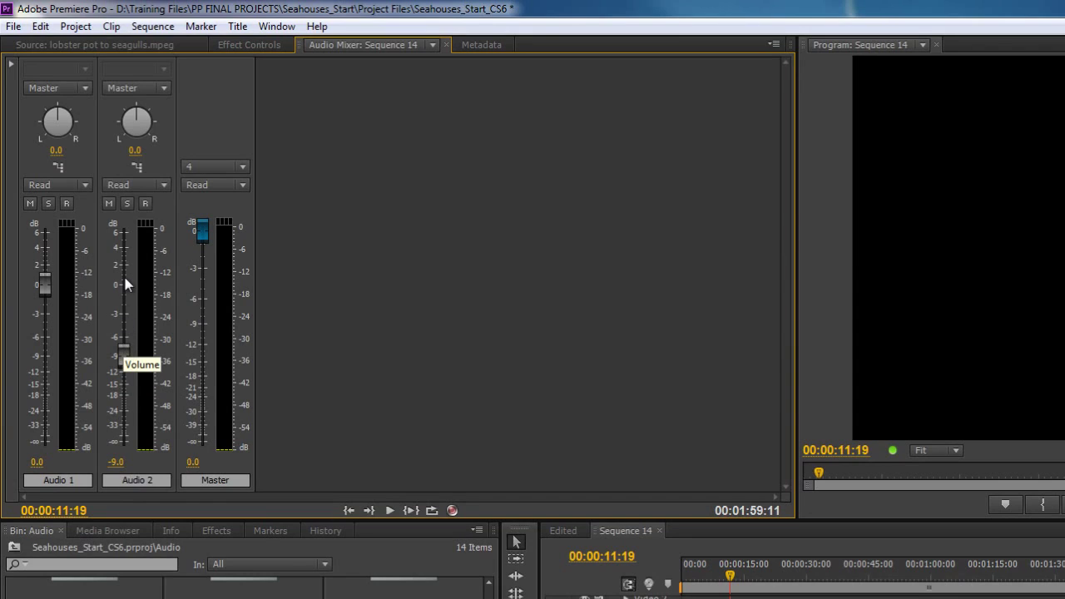
{"action": "left_click", "coordinate": [124, 356], "text": "alt"}
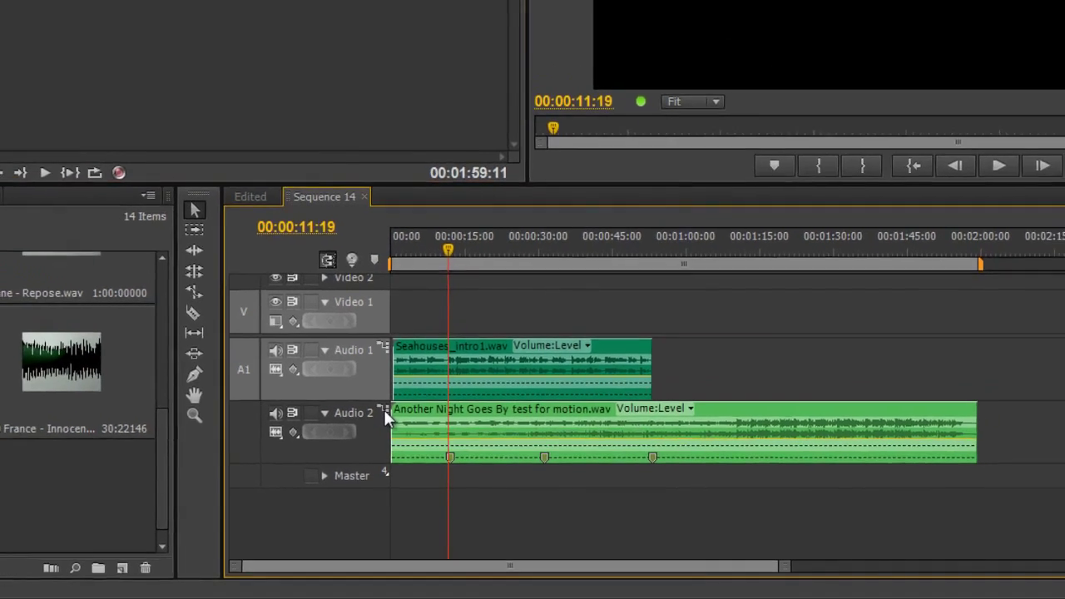
{"action": "left_click", "coordinate": [383, 410]}
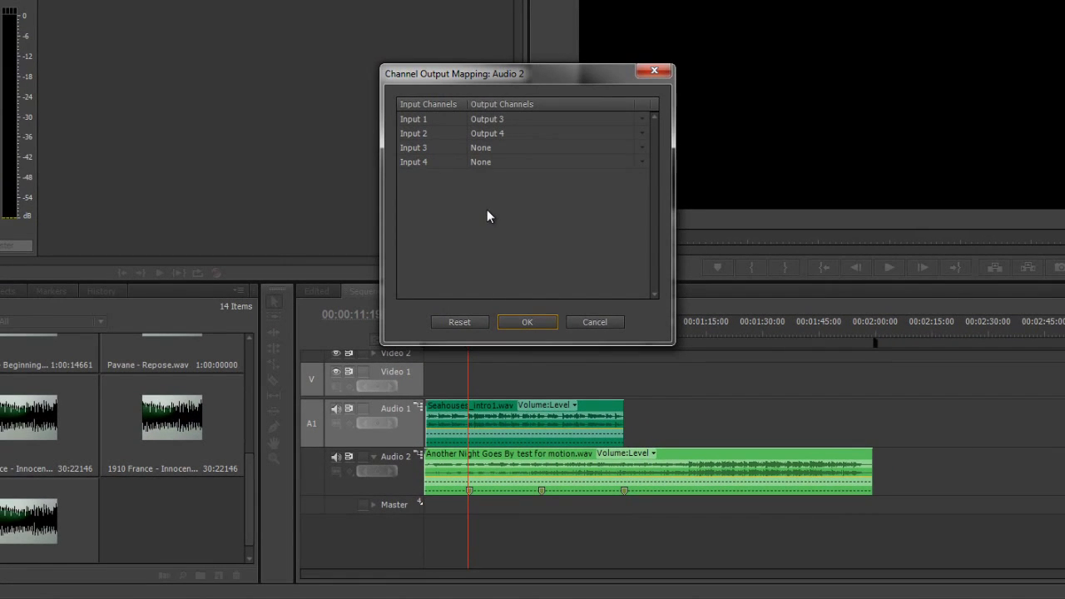
{"action": "left_click", "coordinate": [525, 322]}
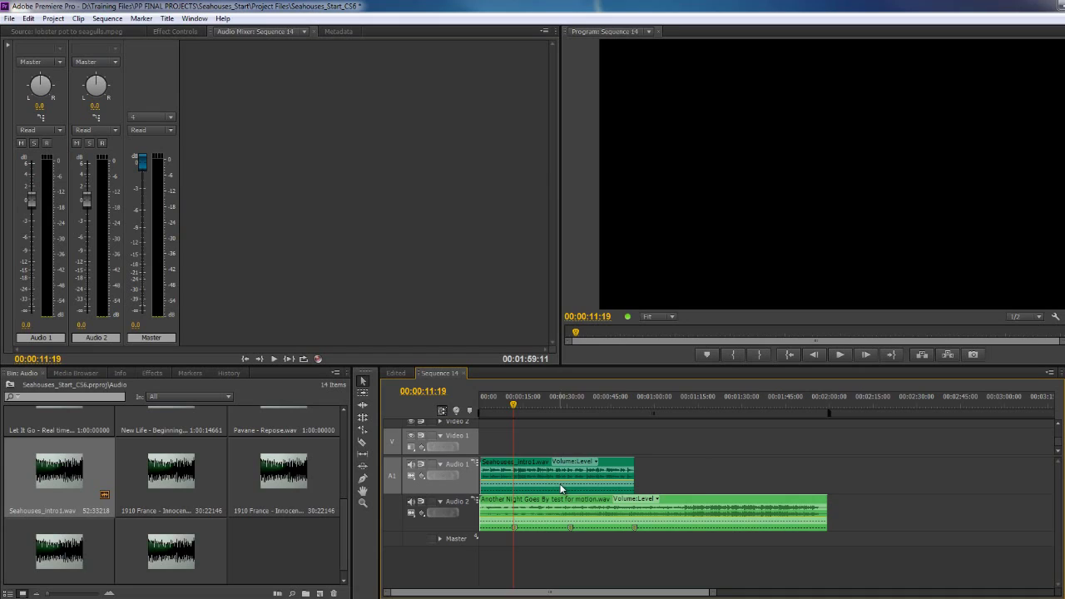
{"action": "left_click", "coordinate": [170, 119]}
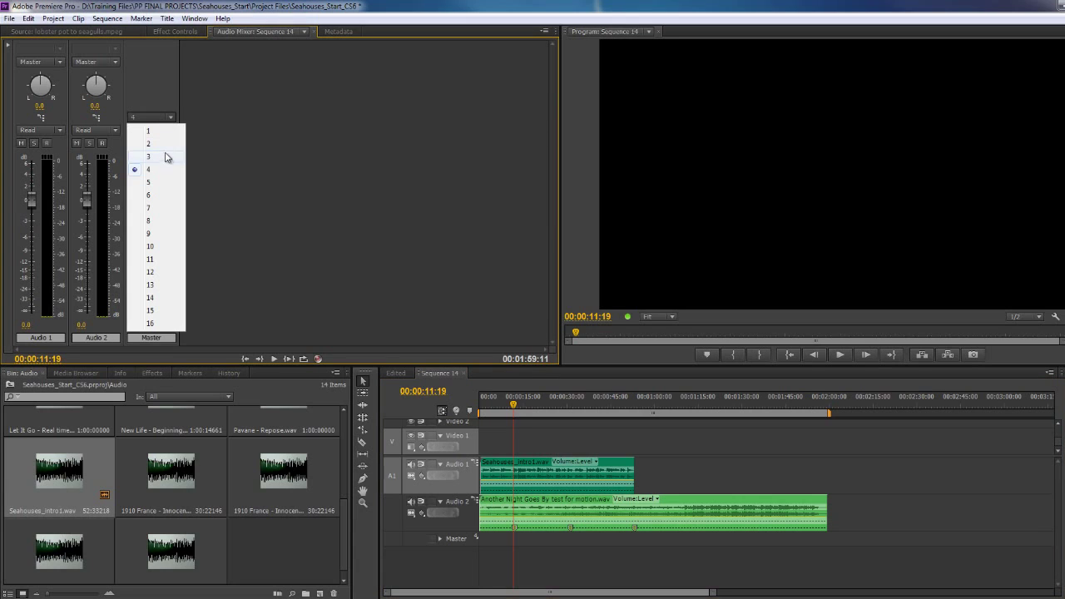
{"action": "left_click", "coordinate": [155, 223]}
{"action": "left_click", "coordinate": [171, 118]}
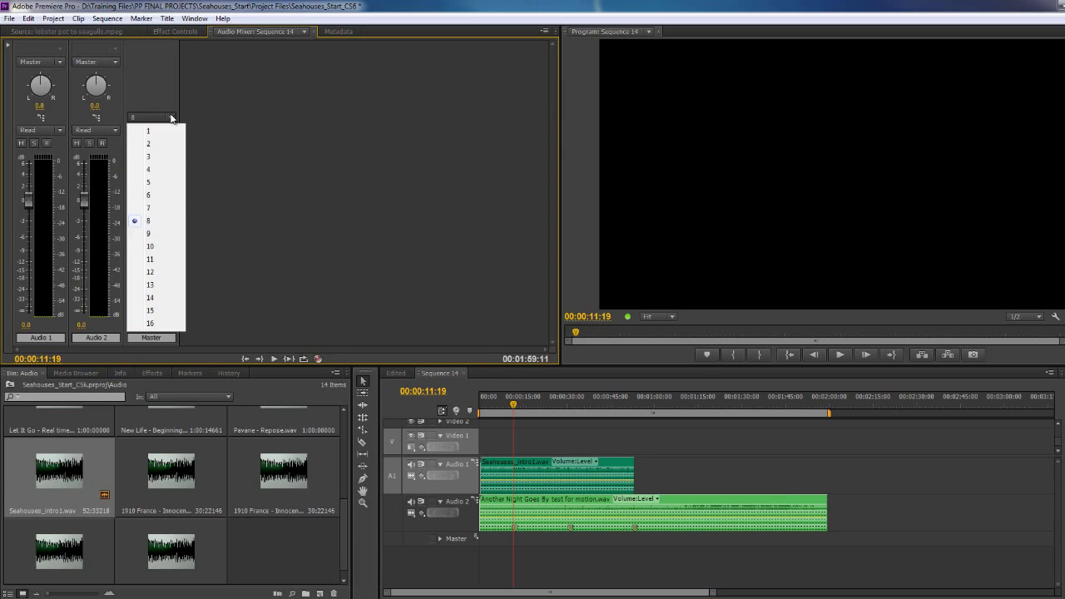
{"action": "left_click", "coordinate": [152, 272]}
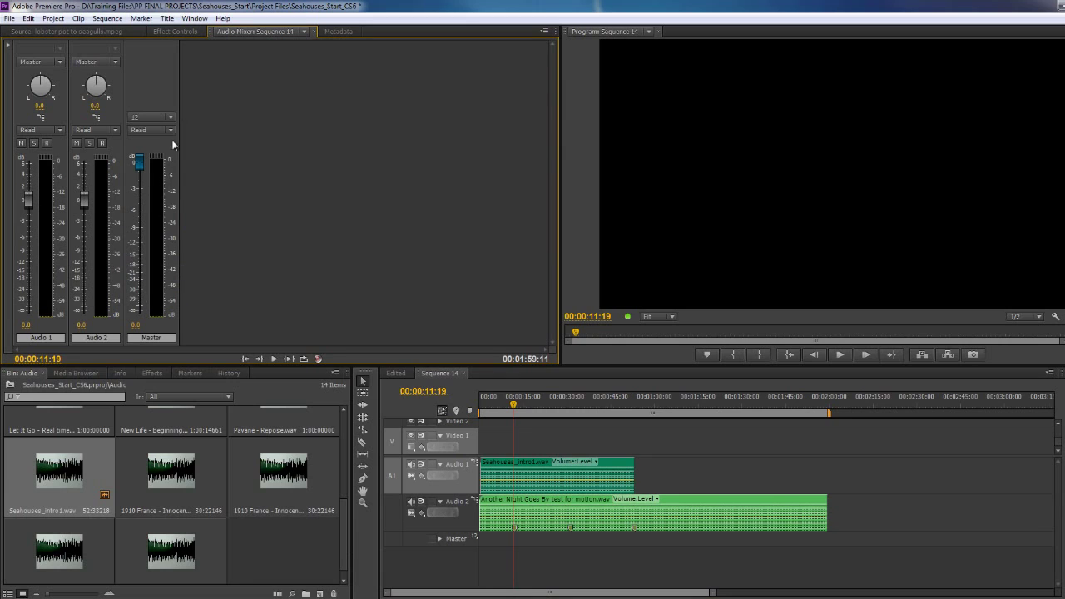
{"action": "left_click", "coordinate": [169, 118]}
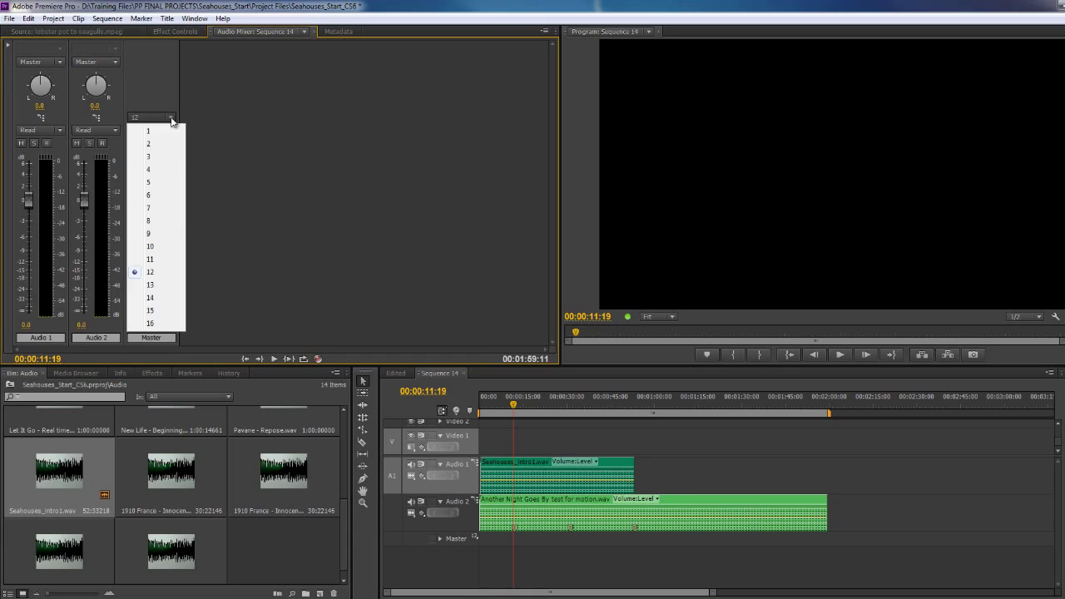
{"action": "left_click", "coordinate": [163, 322]}
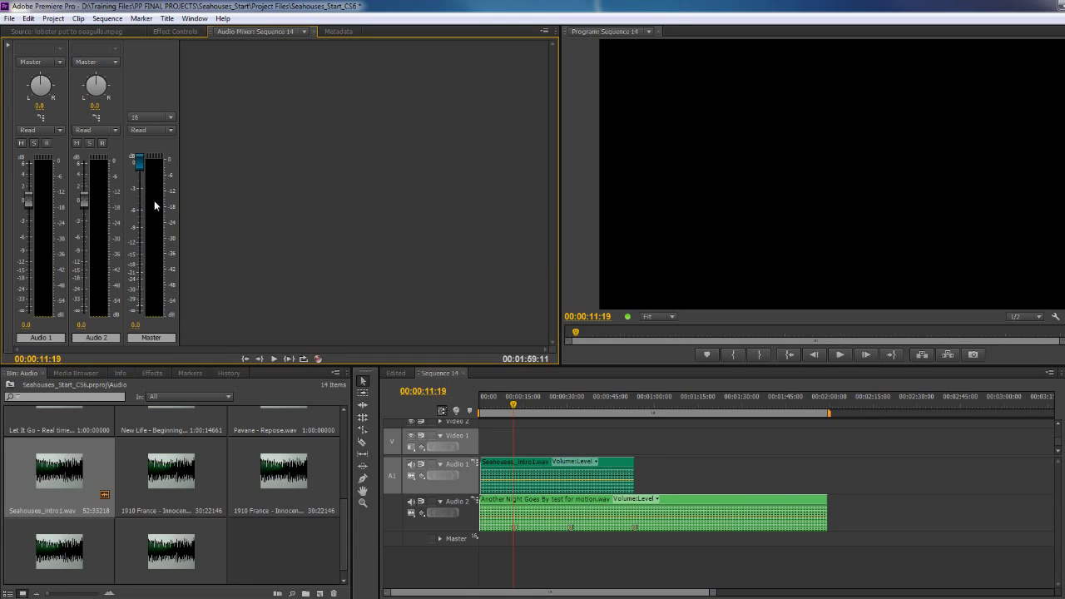
{"action": "left_click", "coordinate": [170, 117]}
{"action": "left_click", "coordinate": [162, 170]}
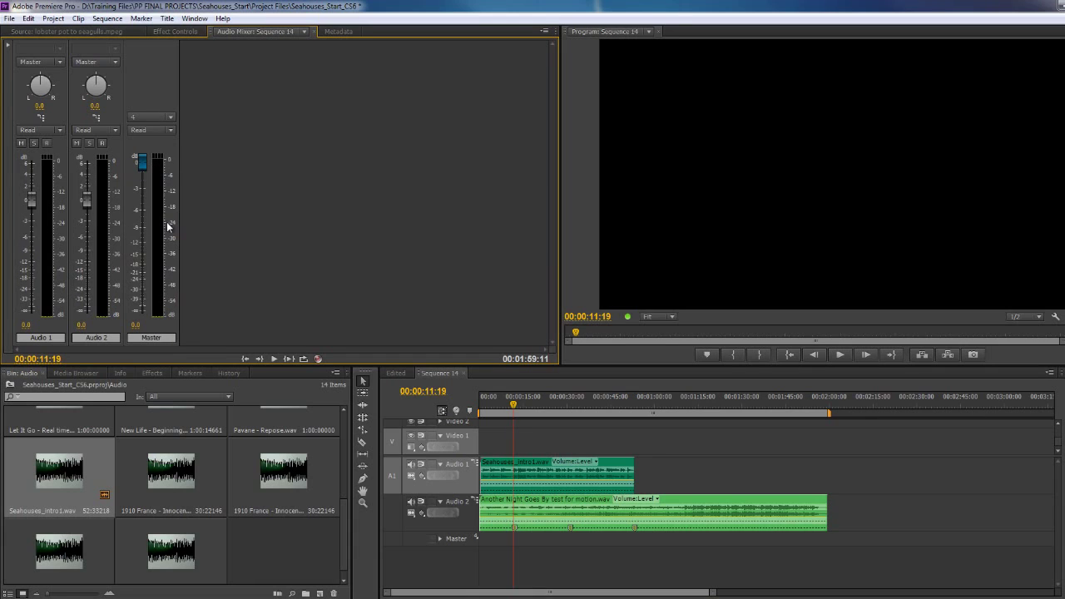